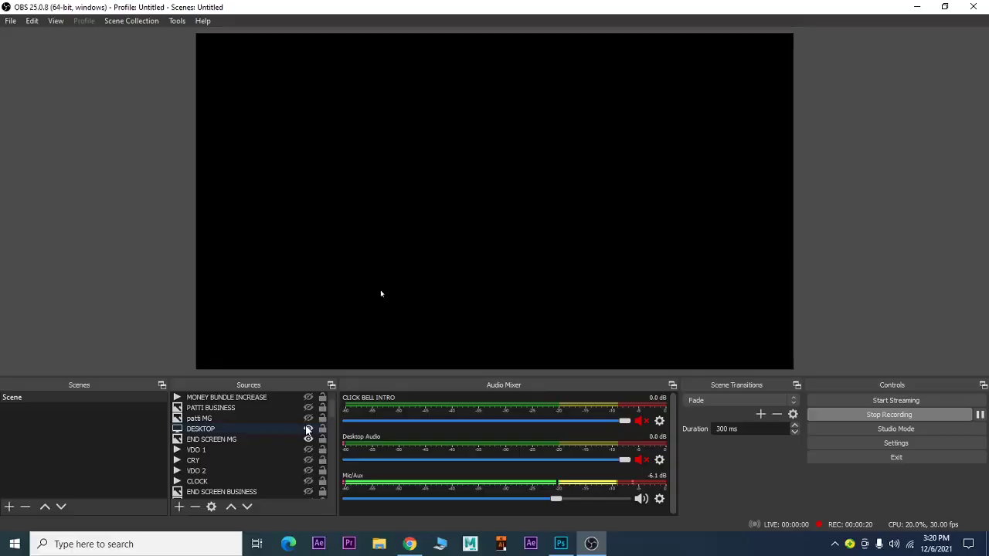
- Show the desktop capture and the 'Subscribe for More Videos' banner overlay in OBS
left_click(308, 430)
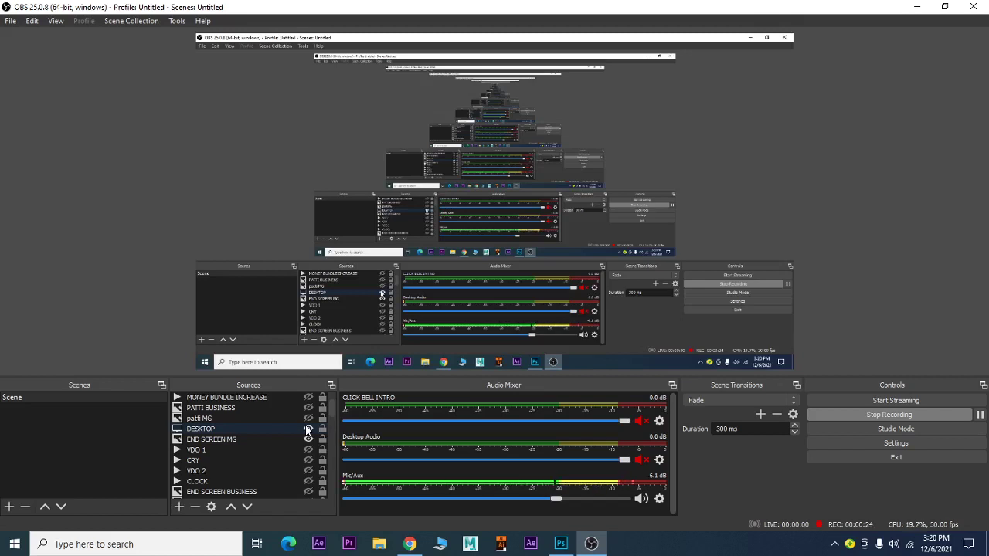
left_click(308, 419)
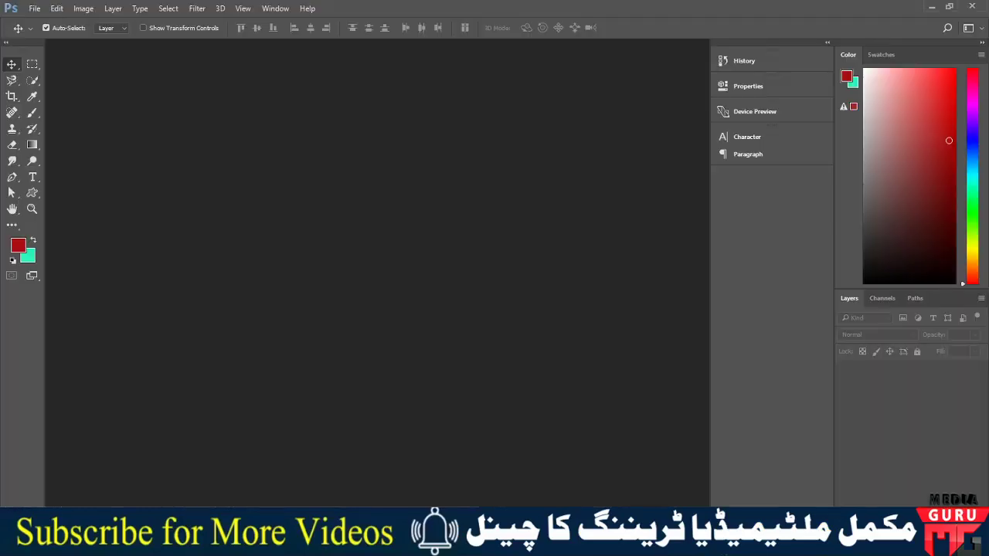
- Open mother-1171569_1280.jpg from E: > Arena bank > HD IMAGES
left_click(34, 9)
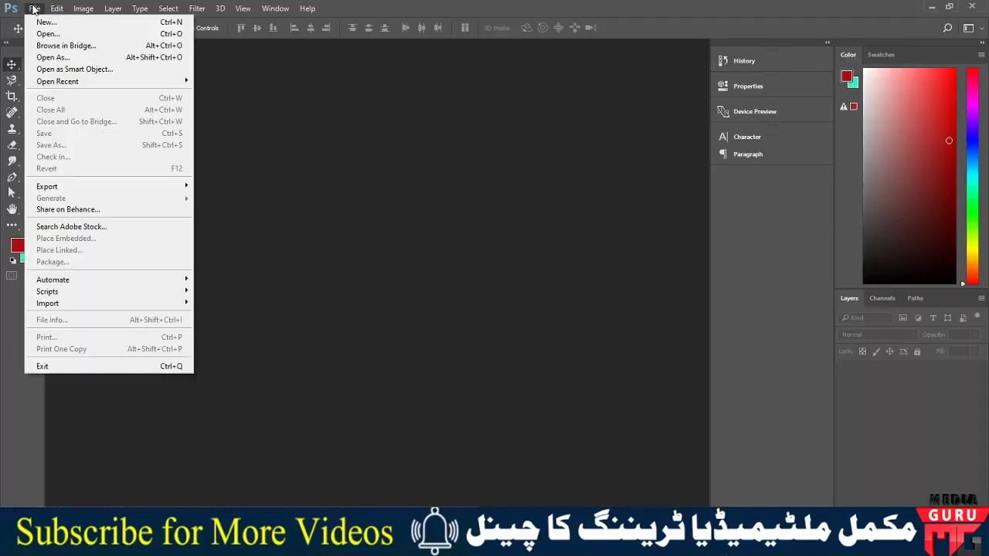
left_click(46, 33)
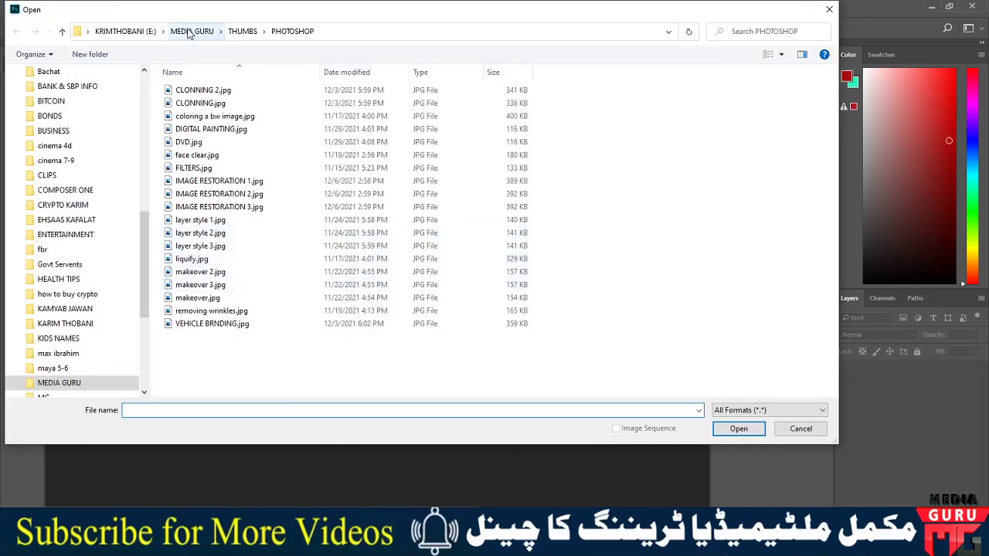
left_click(121, 31)
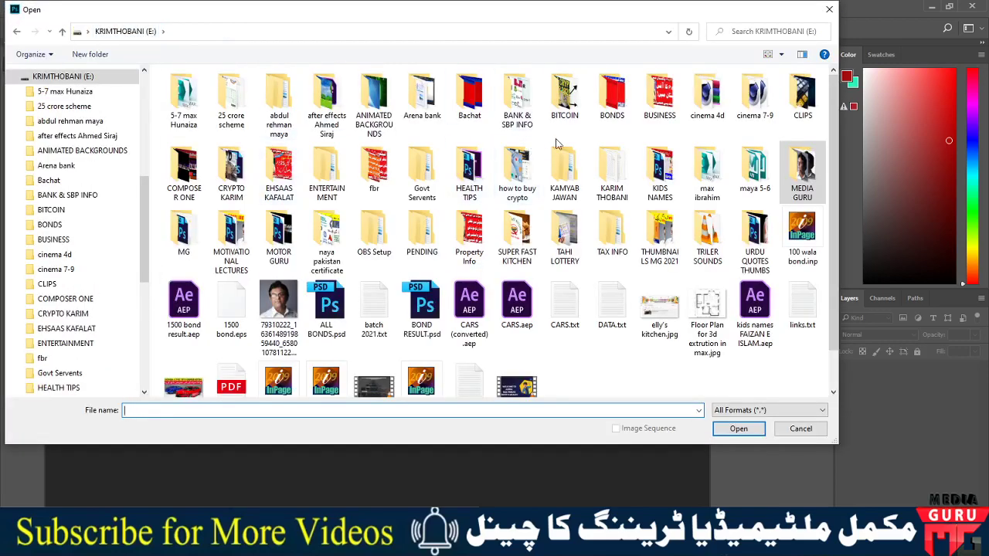
double_click(422, 96)
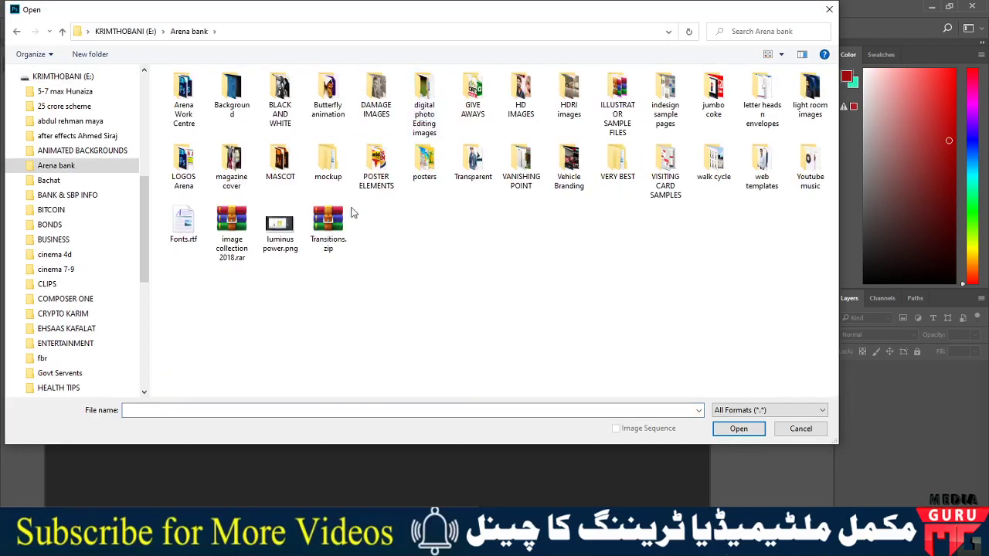
left_click(327, 101)
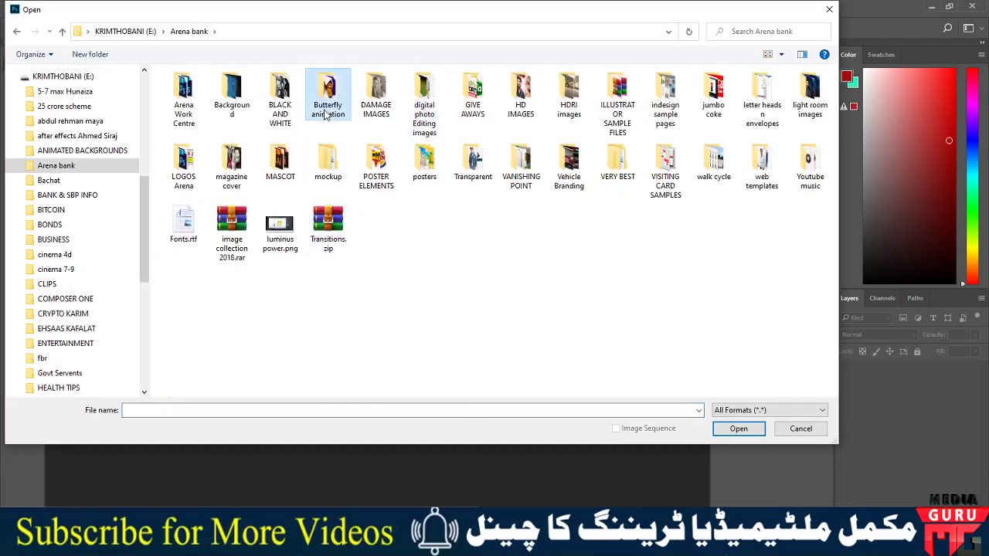
left_click(376, 116)
double_click(520, 105)
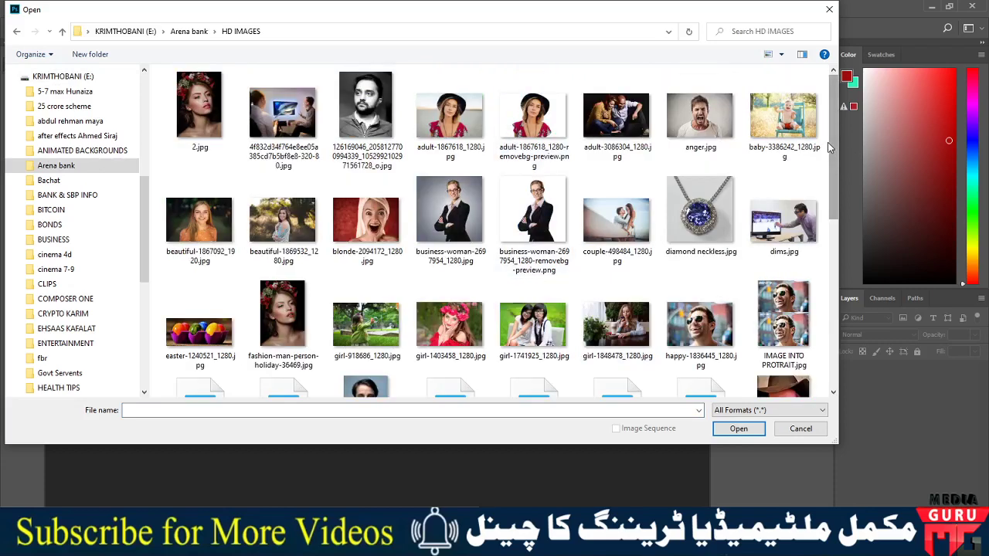
left_click_drag(835, 128, 817, 201)
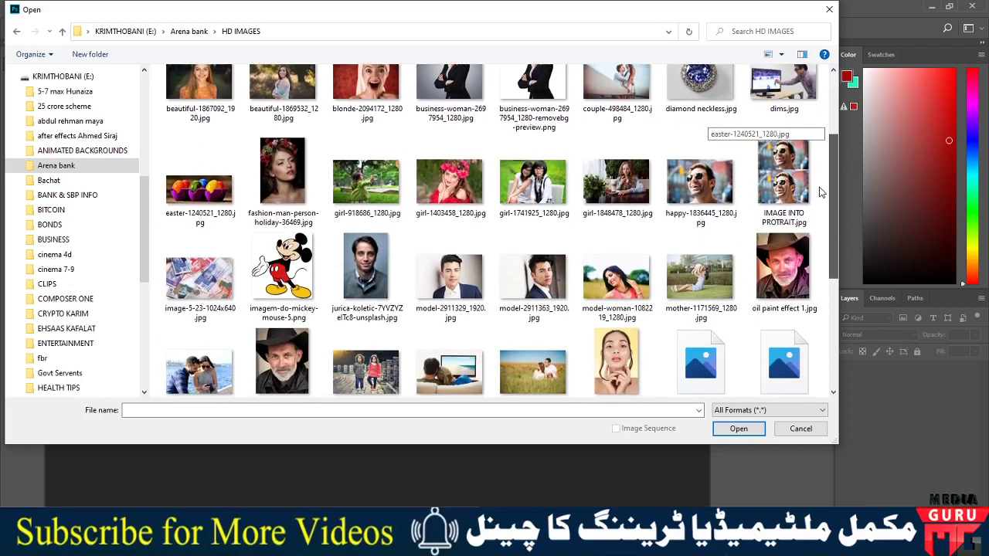
left_click_drag(816, 202, 817, 216)
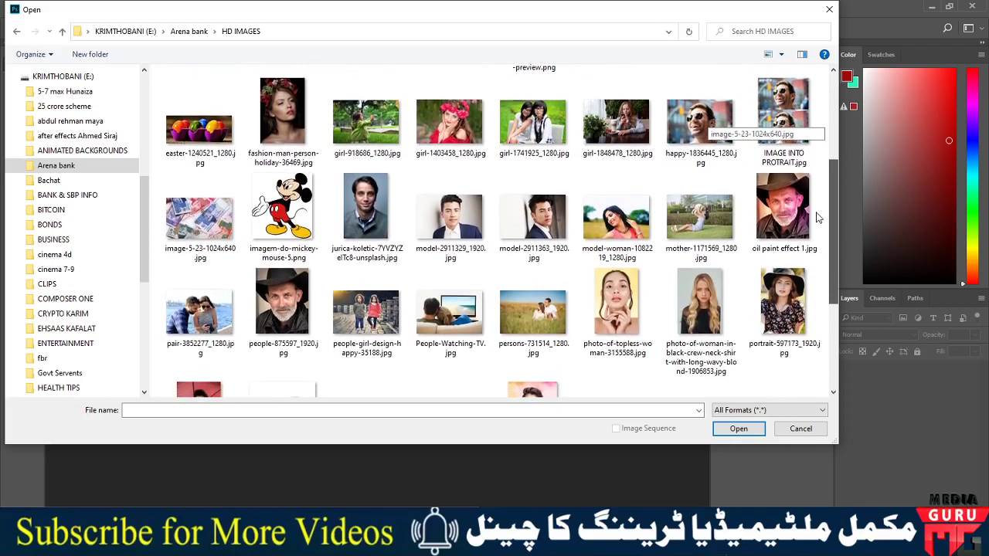
double_click(713, 224)
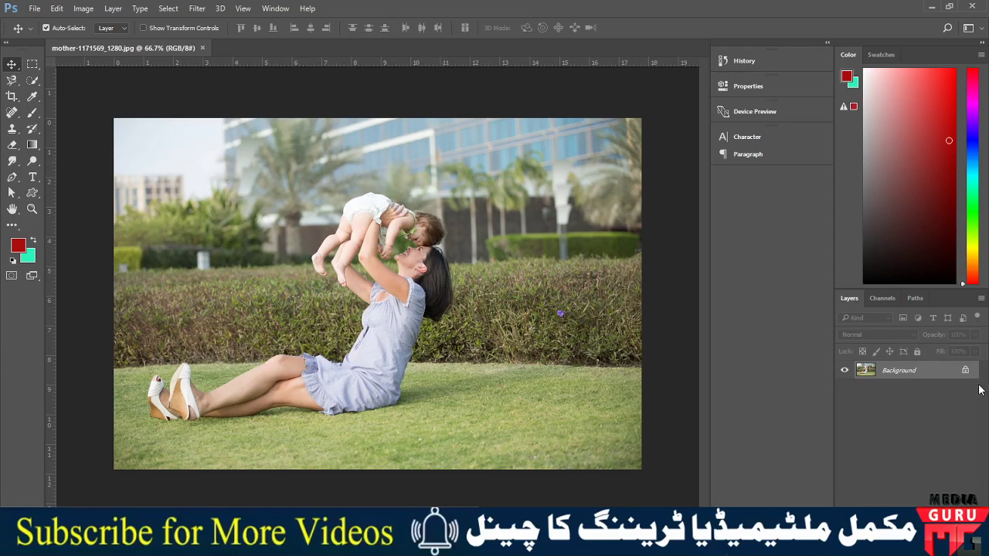
- Duplicate the Background to Layer 1 and lasso a rough outline around the mother and baby
left_click(923, 378)
key("ctrl+j")
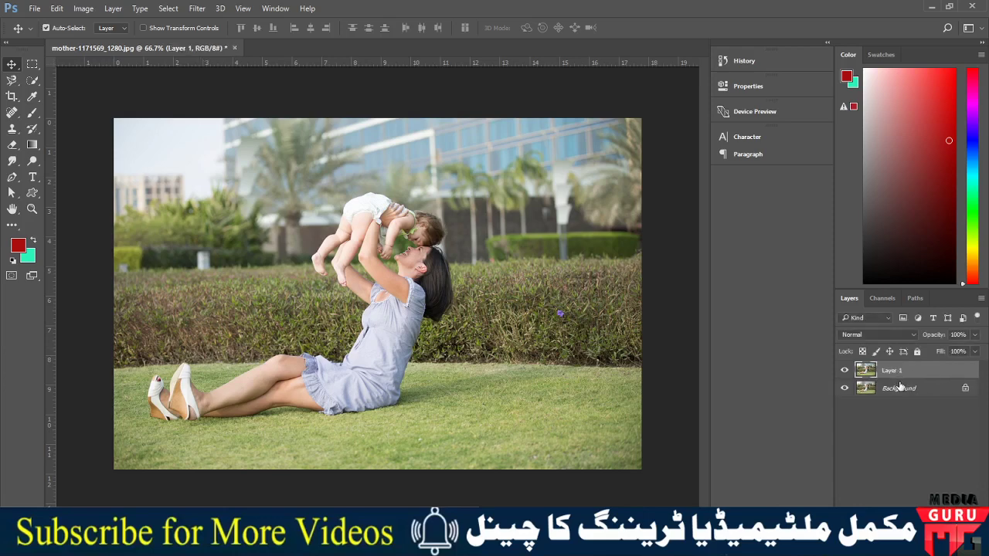
left_click(12, 81)
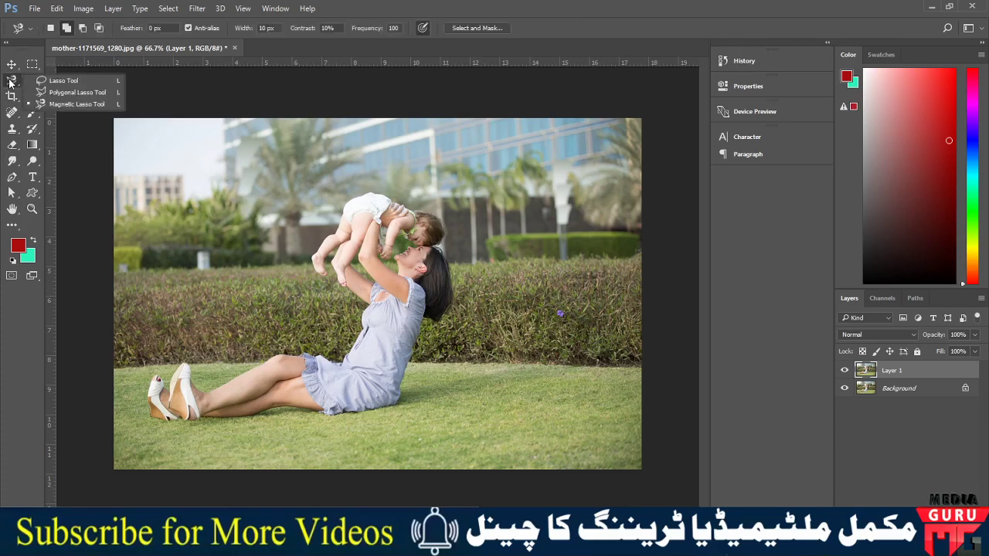
left_click(65, 82)
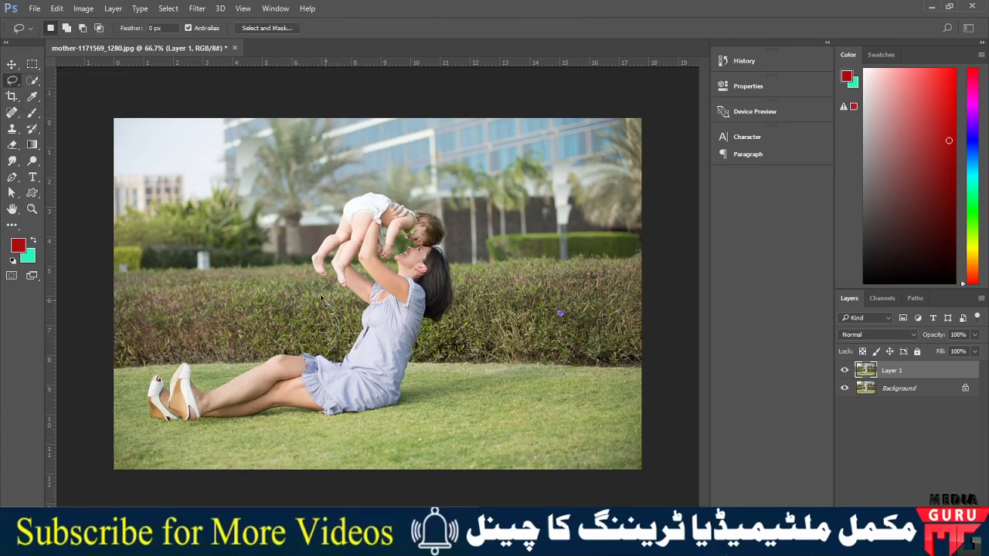
mouse_move(323, 300)
left_mouse_down()
mouse_move(461, 230)
mouse_move(425, 397)
left_mouse_up()
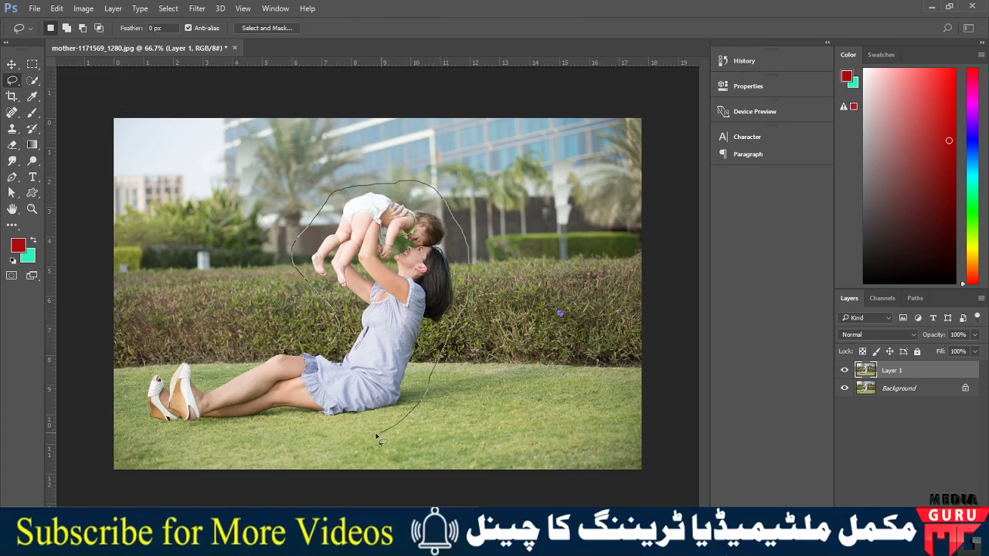
mouse_move(379, 438)
left_mouse_down()
mouse_move(133, 443)
mouse_move(129, 400)
mouse_move(147, 345)
mouse_move(278, 329)
mouse_move(323, 340)
left_mouse_up()
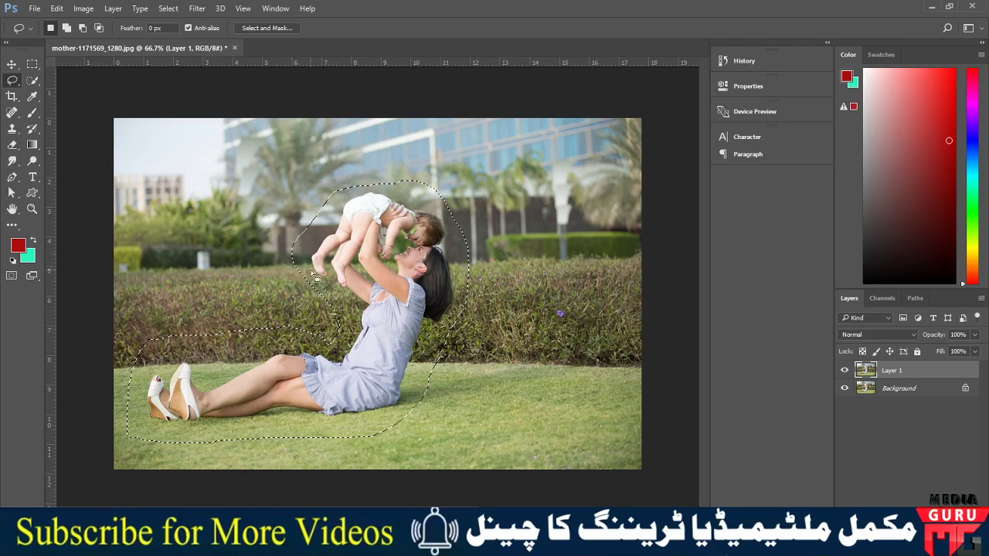
- Keep the Lasso Tool and check that the Fill dialog uses Content-Aware, without applying
right_click(13, 87)
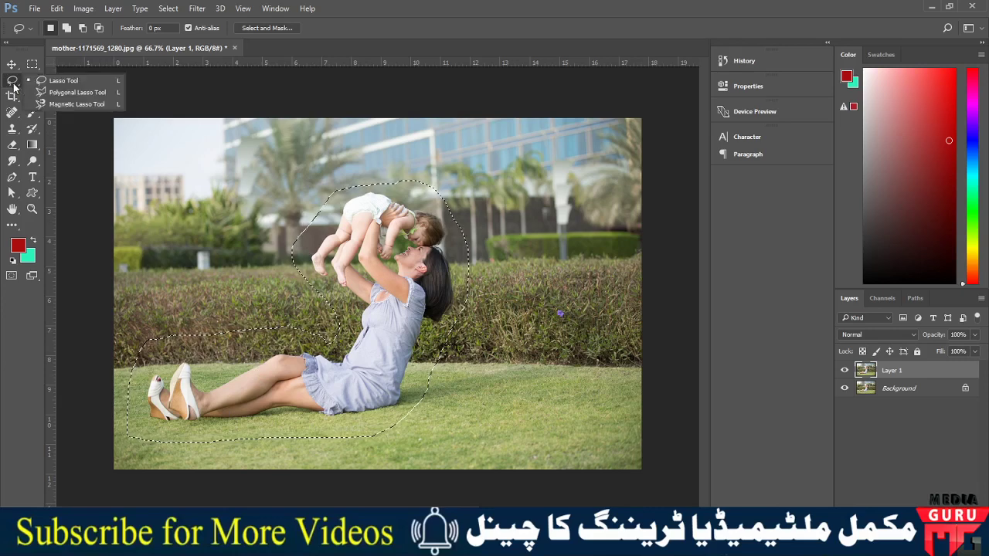
left_click(66, 82)
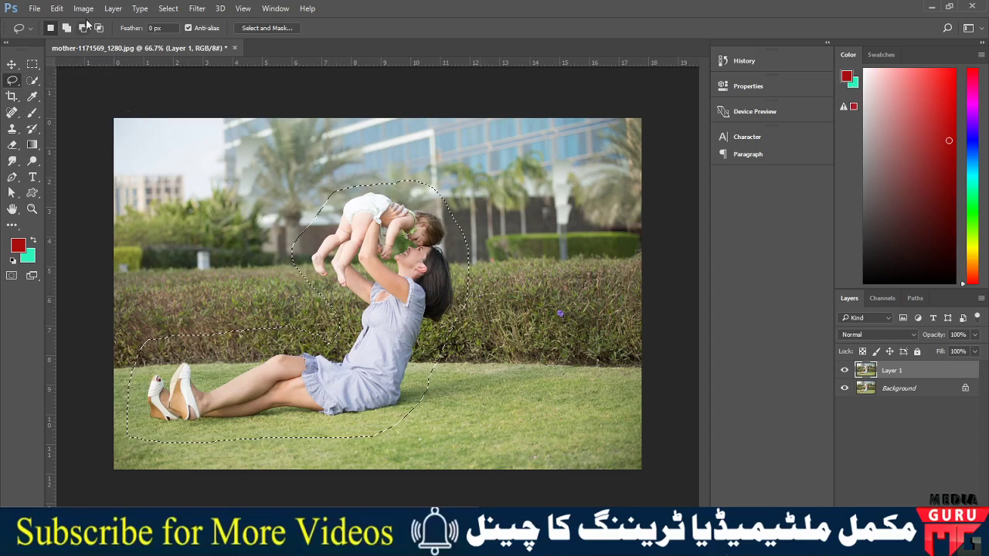
left_click(57, 9)
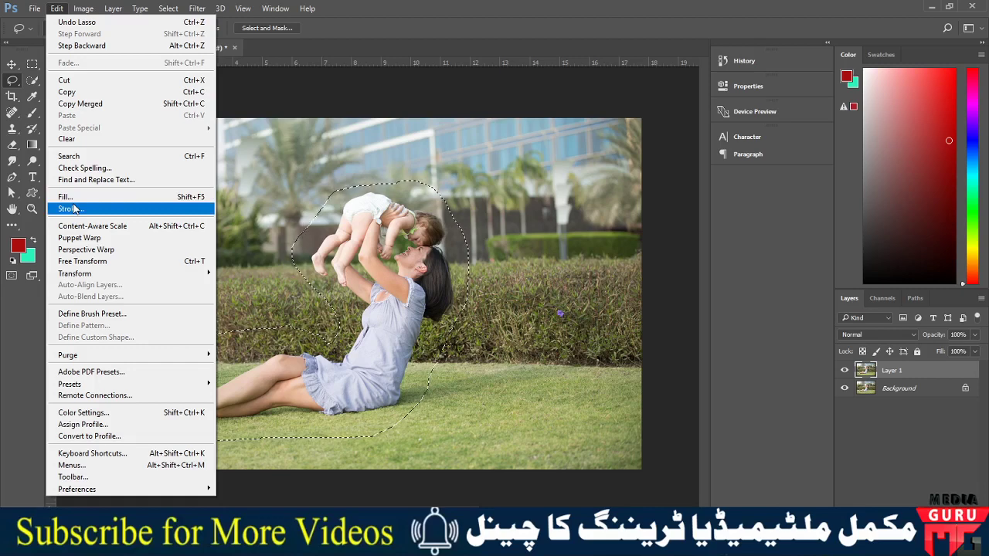
left_click(75, 198)
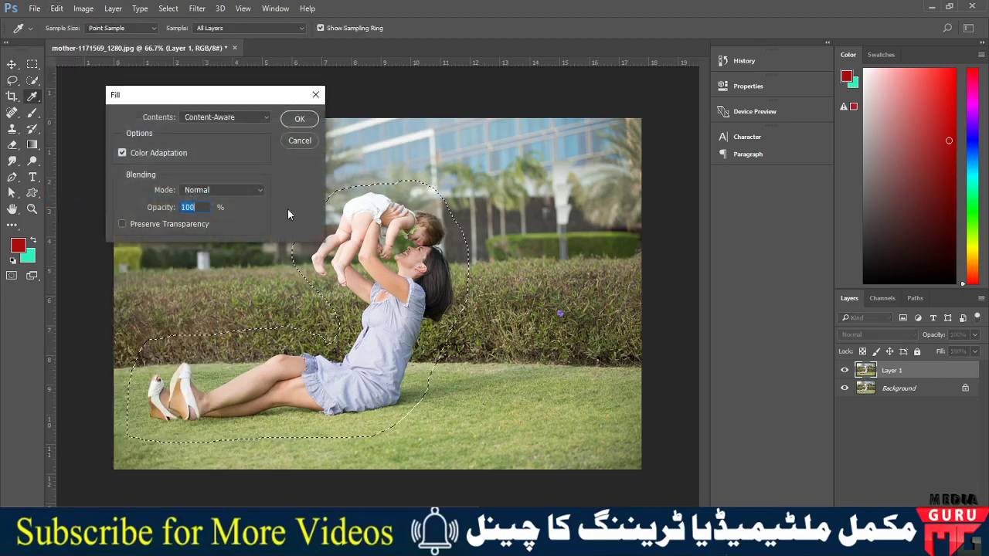
left_click_drag(218, 102, 645, 89)
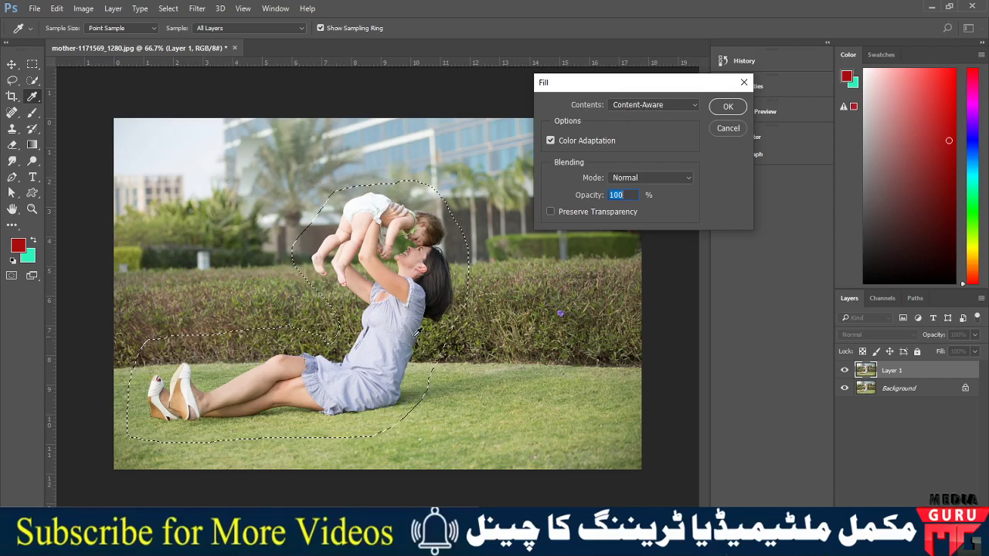
left_click(694, 105)
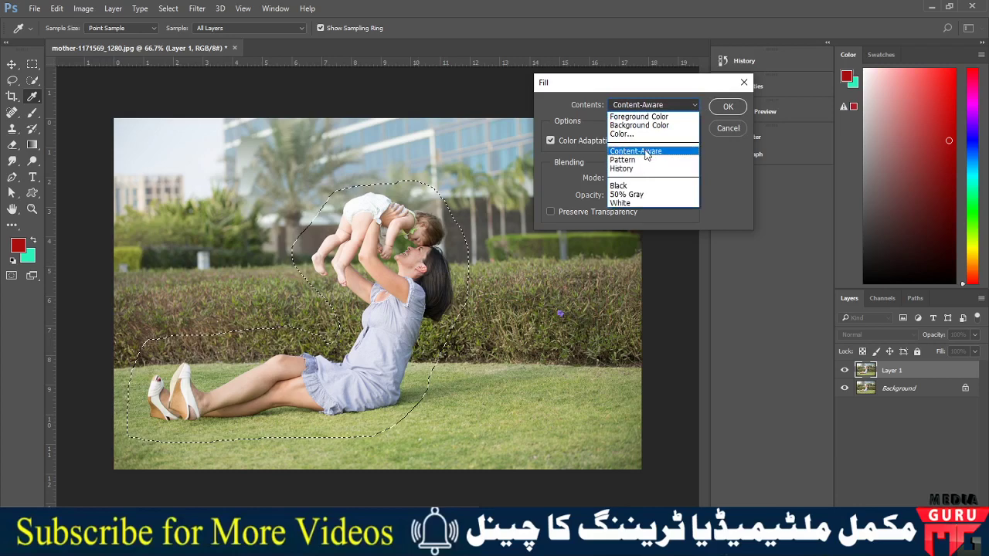
left_click(646, 151)
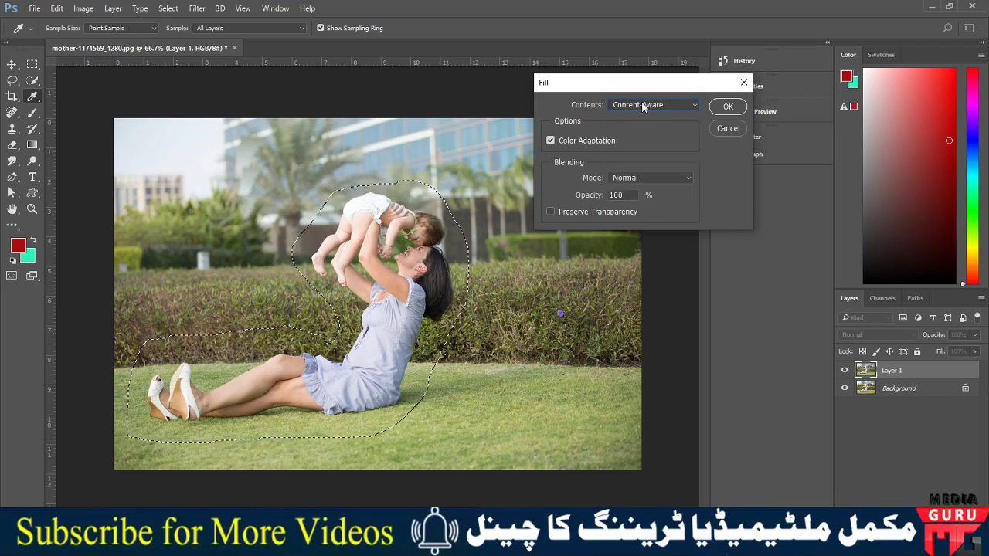
left_click(728, 129)
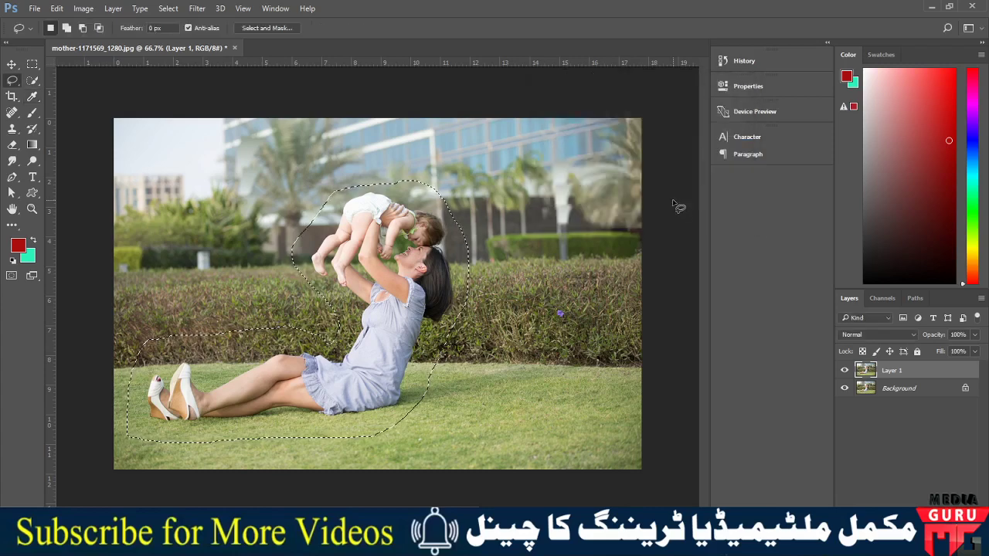
- Apply a Content-Aware fill to the selection around the mother and baby
key("shift")
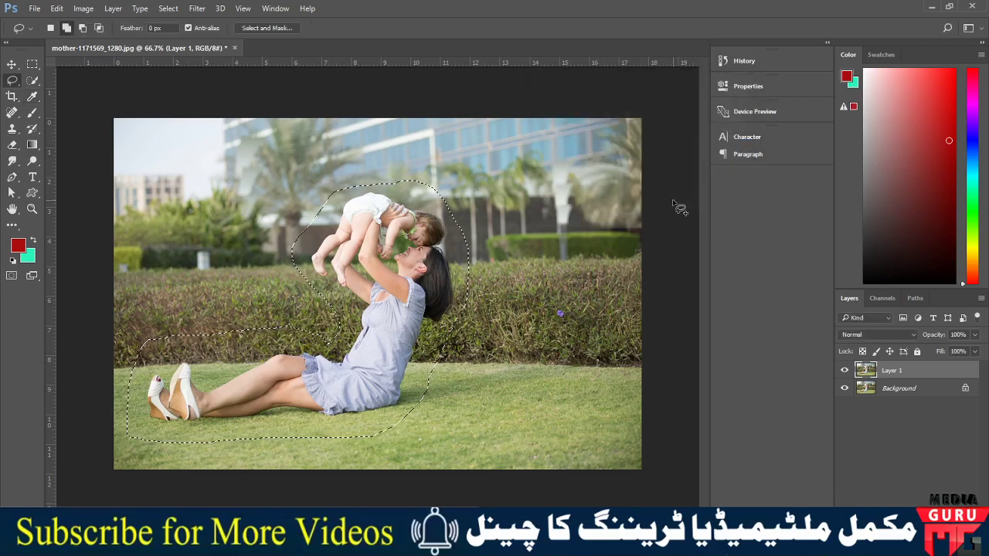
key("shift+F5")
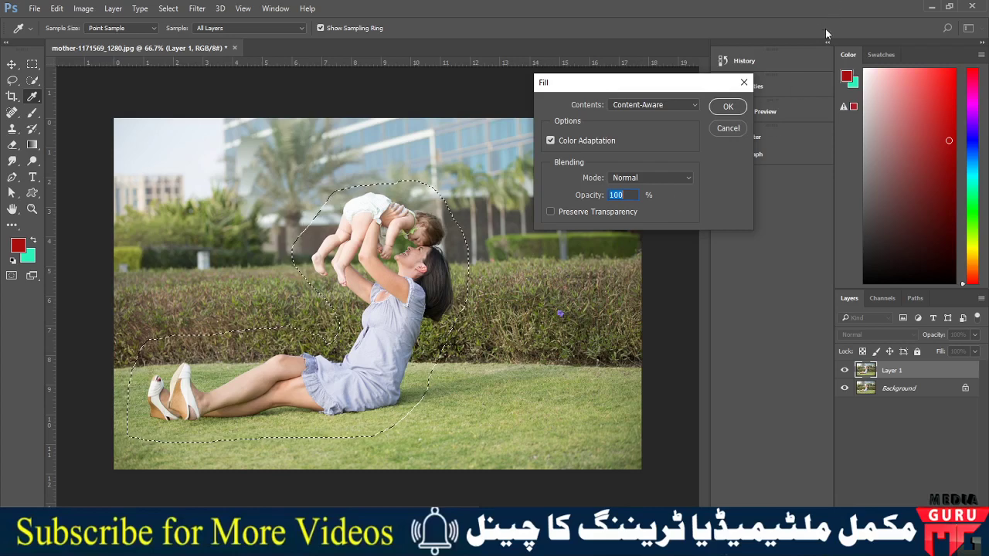
left_click(723, 127)
key("l")
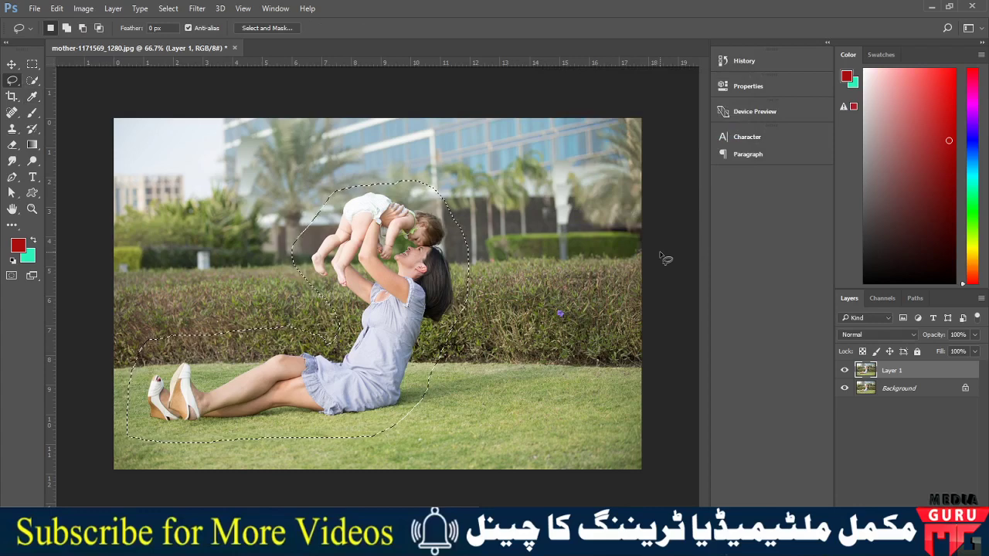
key("shift")
key("shift+F5")
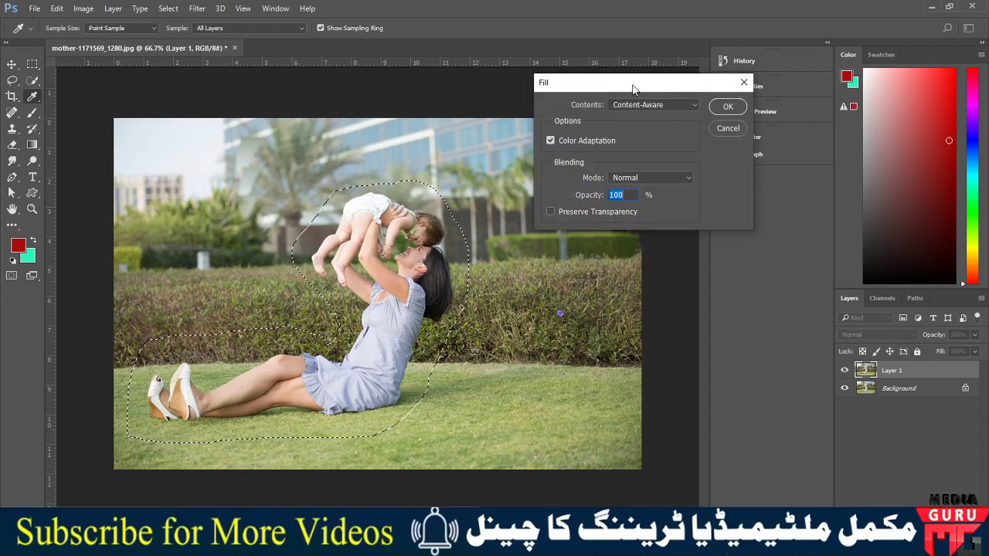
left_click_drag(632, 89, 654, 115)
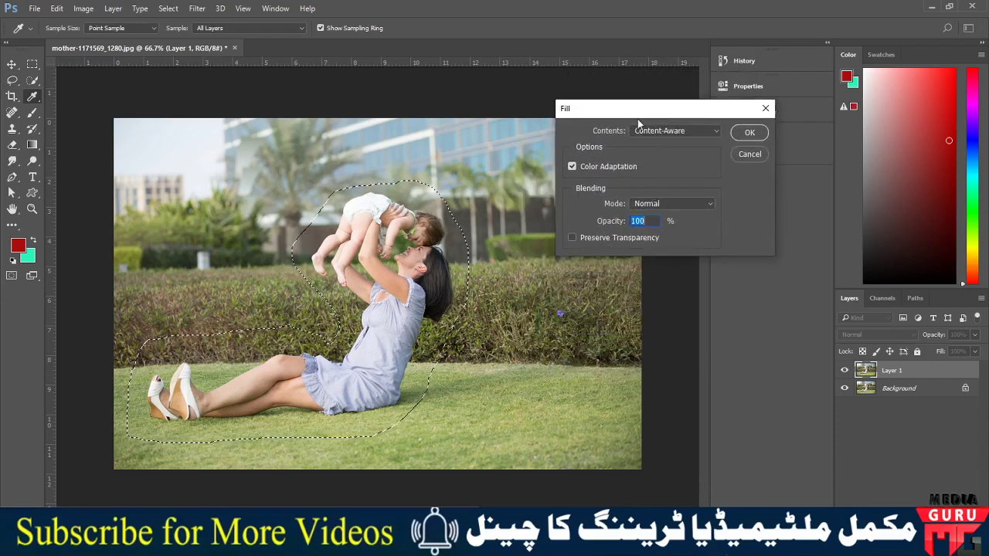
left_click_drag(639, 115, 632, 102)
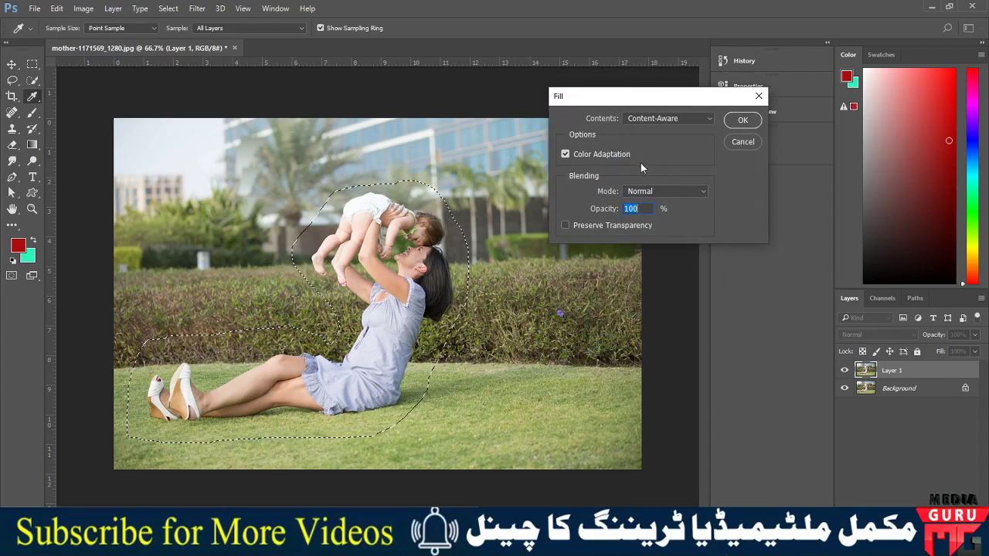
left_click(745, 119)
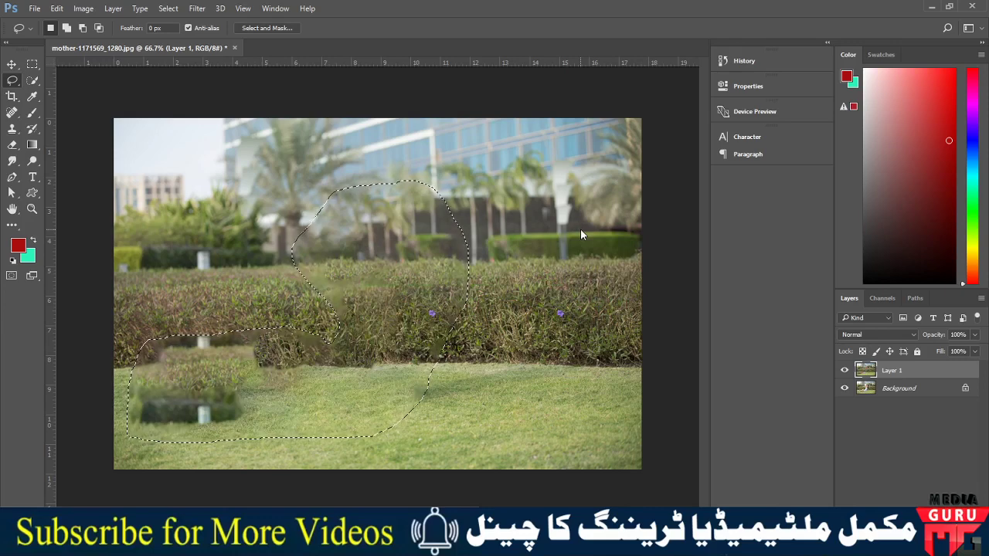
- Content-aware fill the leftover hedge fragment at the lower left
key("ctrl+d")
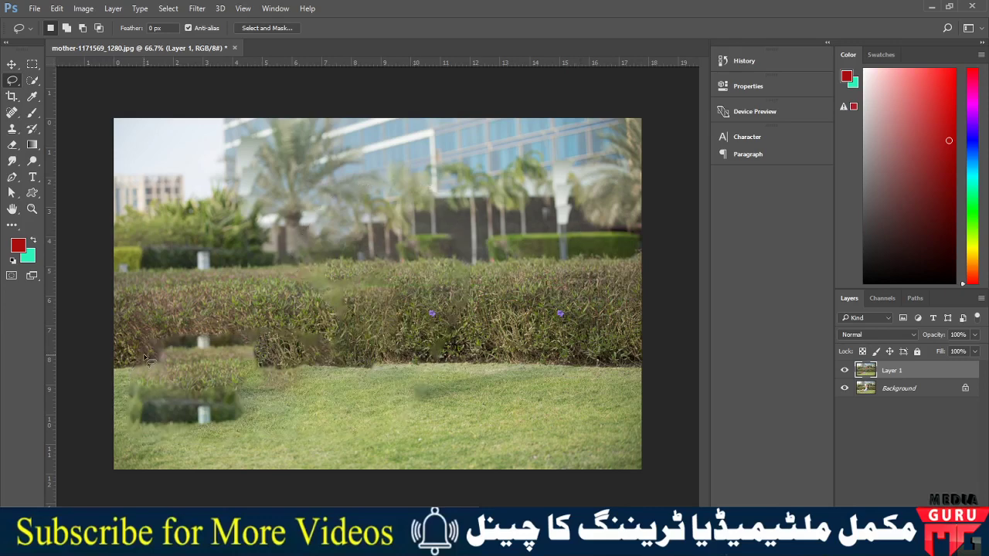
left_click_drag(226, 323, 267, 456)
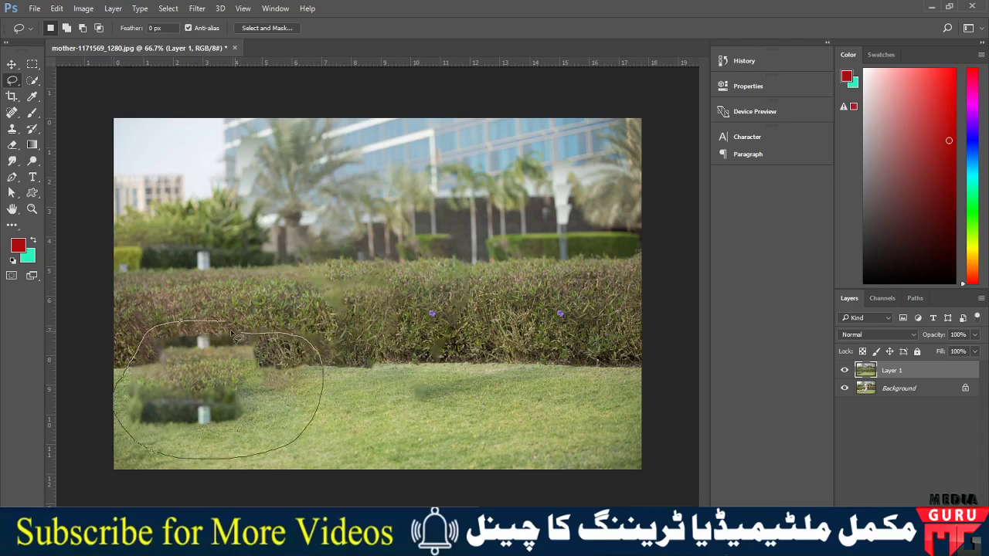
left_click_drag(267, 455, 217, 322)
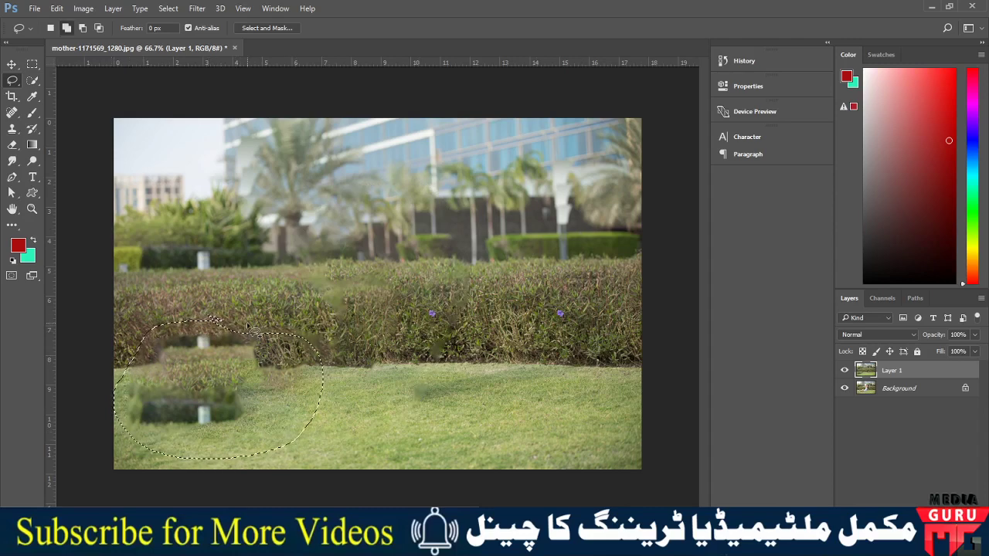
key("shift+F5")
key("Return")
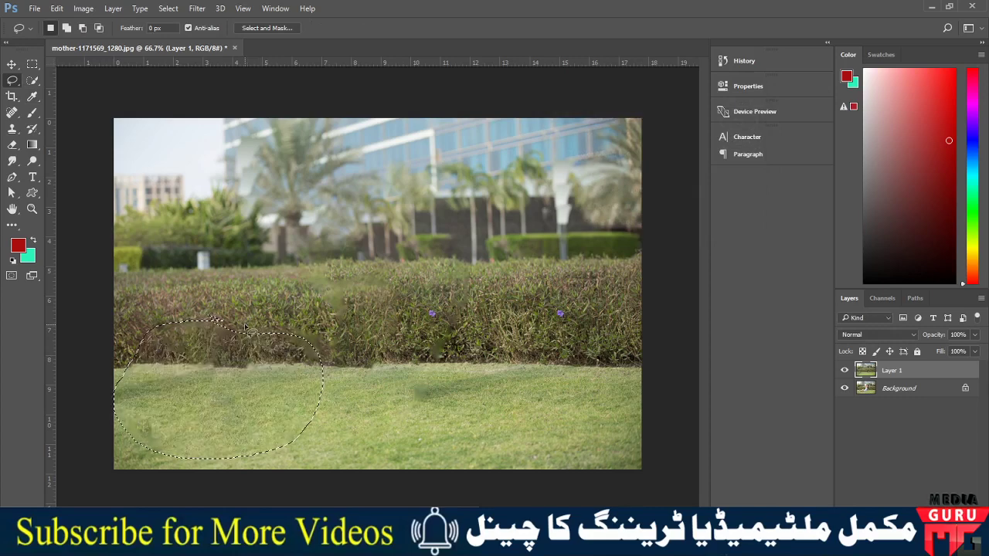
- Content-aware fill the smudged patch along the bottom of the hedge
key("ctrl+d")
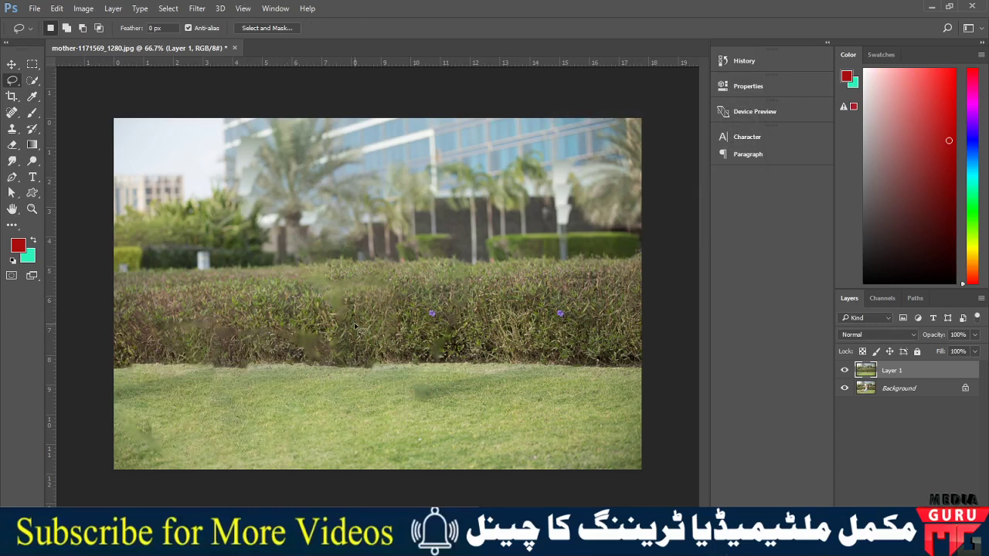
left_click_drag(365, 313, 319, 377)
left_click_drag(319, 377, 379, 326)
key("shift+F5")
key("Return")
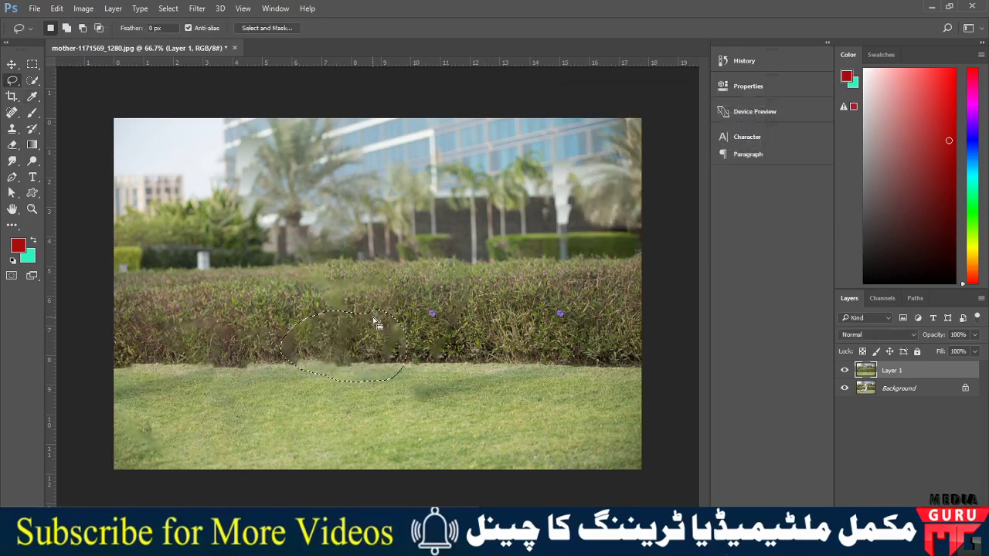
- Content-aware fill the dark smudge on the lawn, then deselect
key("ctrl+d")
mouse_move(547, 374)
left_mouse_down()
mouse_move(445, 372)
mouse_move(531, 373)
left_mouse_up()
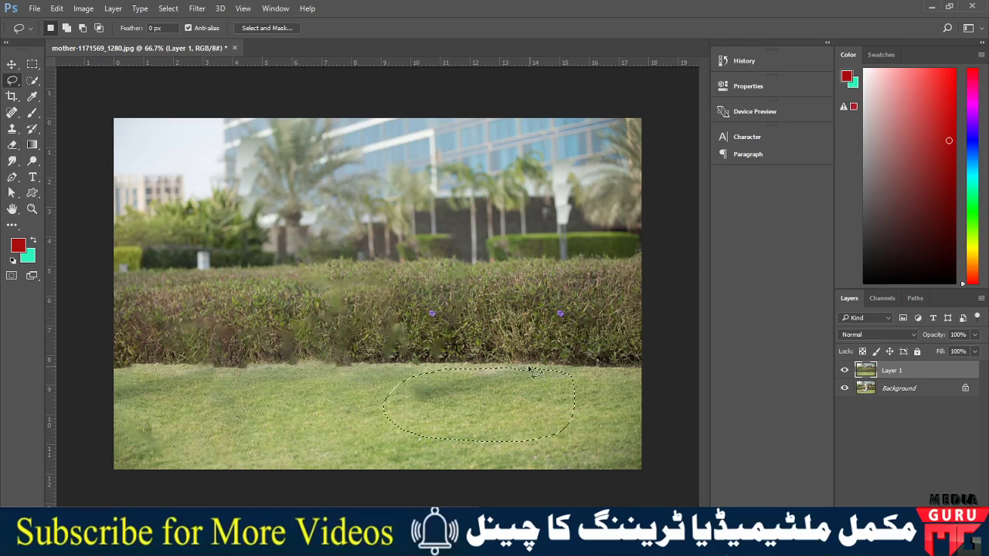
key("shift+F5")
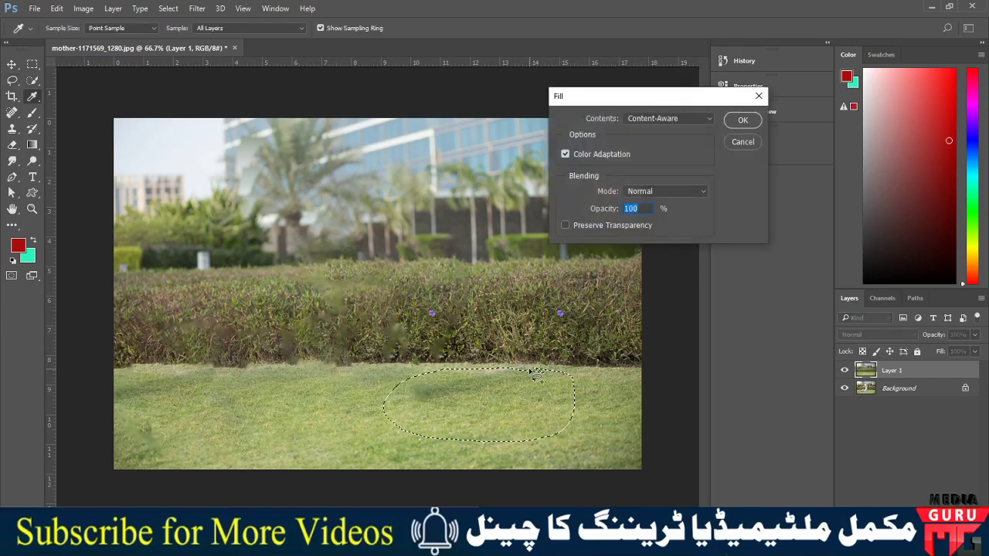
key("Return")
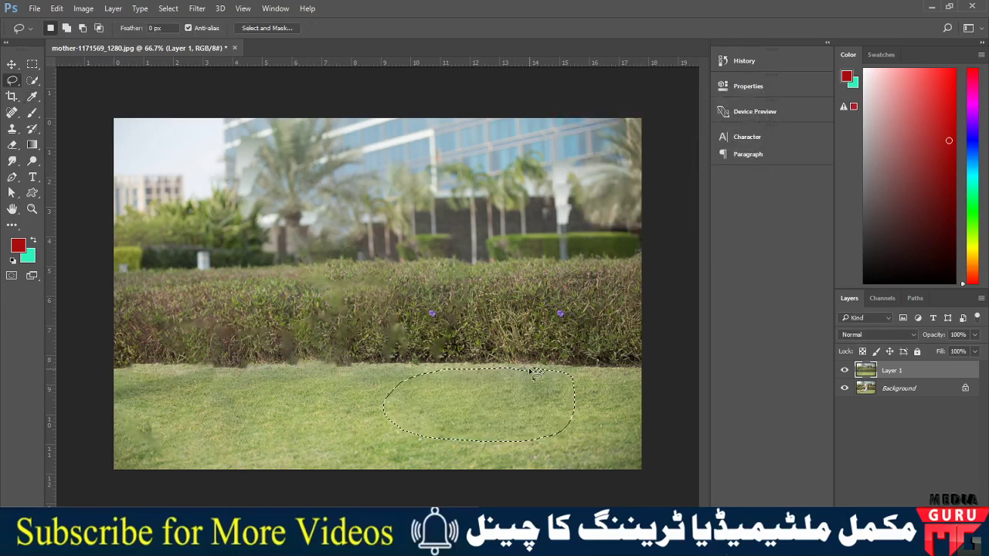
key("ctrl+d")
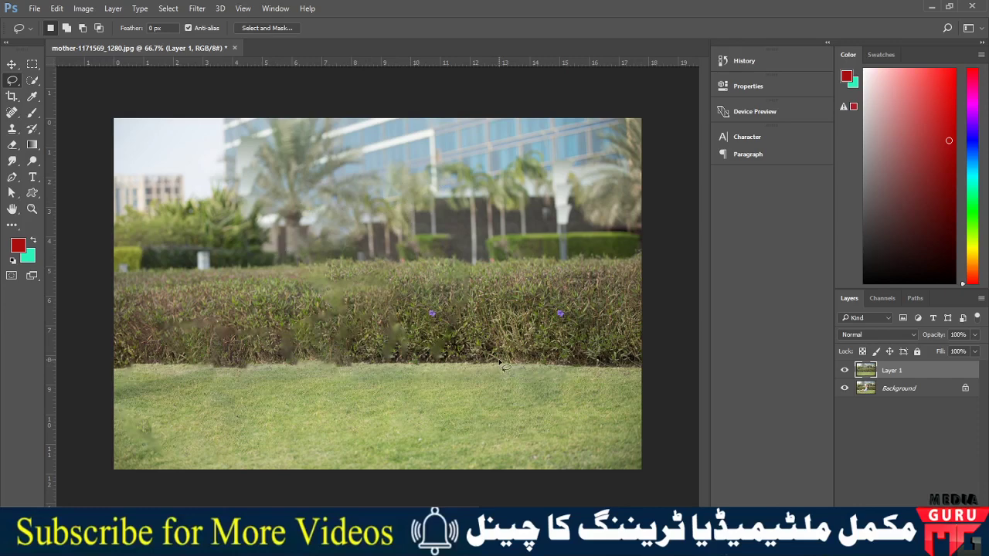
- Toggle Layer 1's visibility to compare the retouch with the original photo
left_click(847, 373)
left_click(846, 373)
left_click(846, 373)
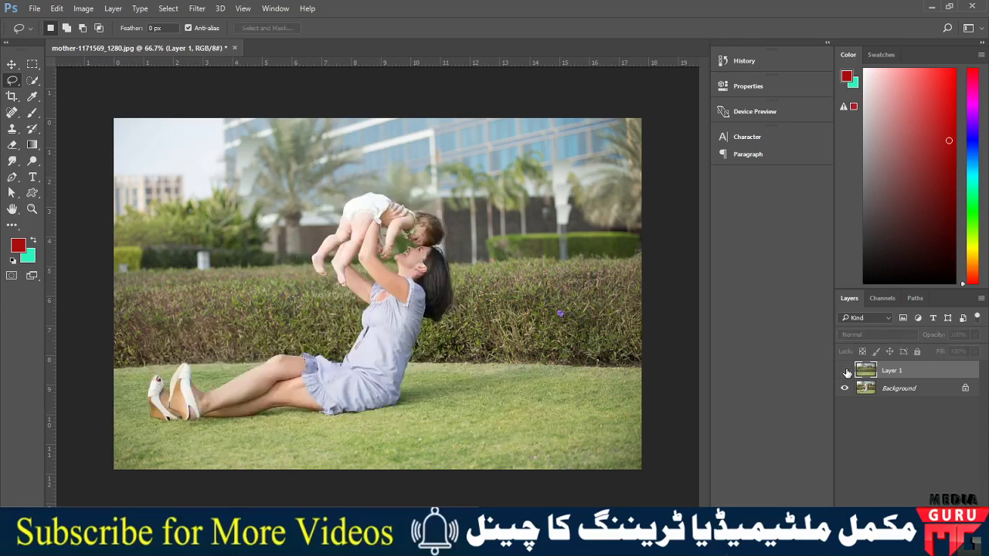
left_click(847, 373)
left_click(847, 373)
left_click(847, 373)
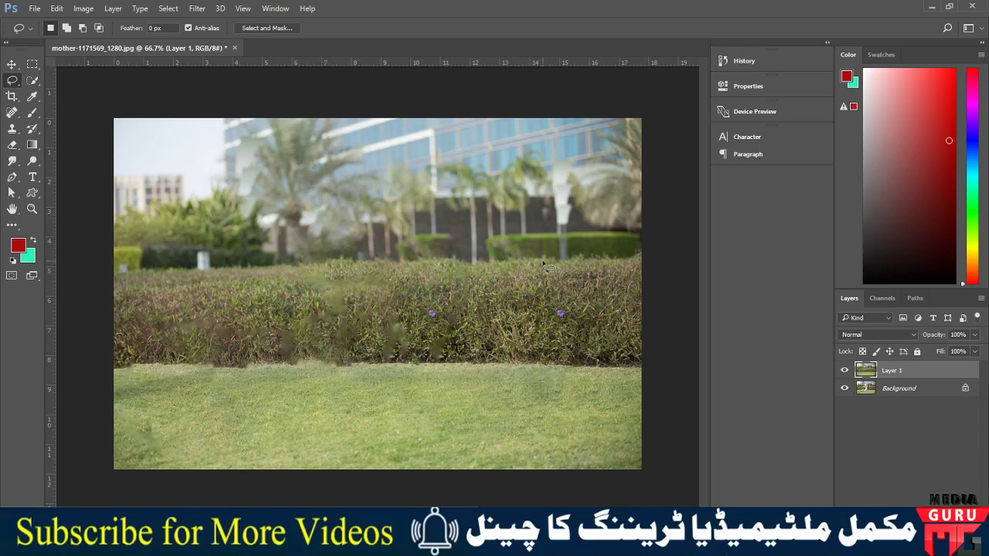
- Unlock the Background as Layer 0 and move it above Layer 1
left_click(845, 371)
left_click(966, 390)
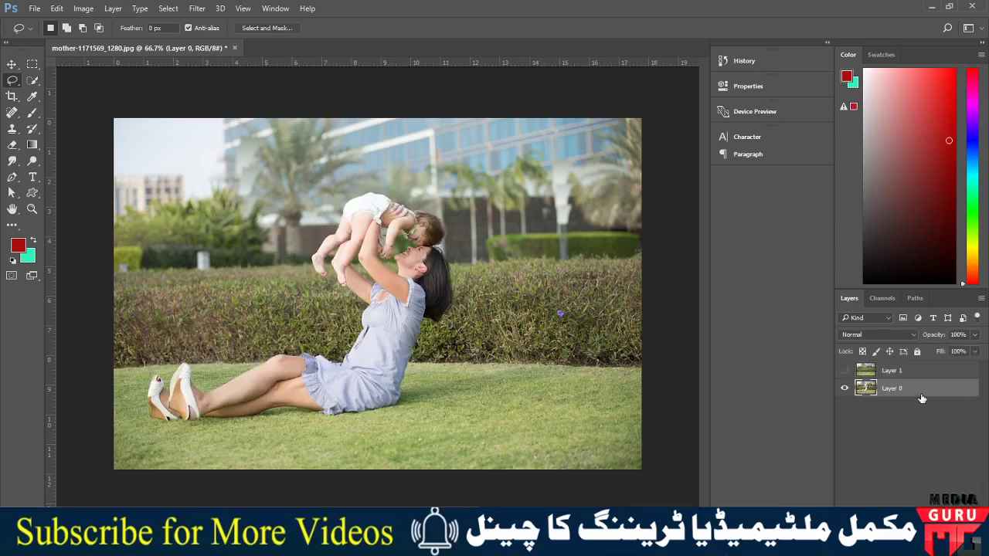
left_click_drag(905, 361, 908, 369)
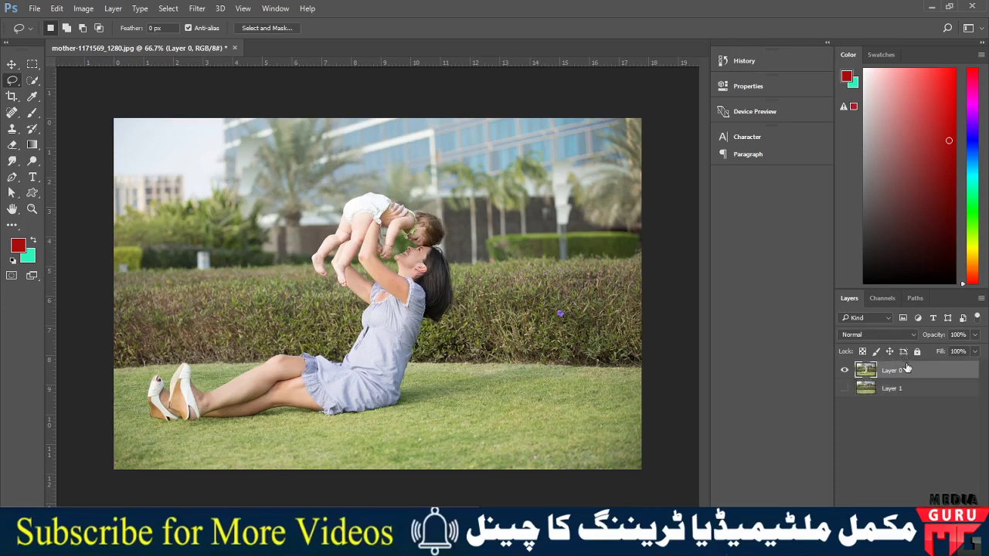
left_click(844, 372)
left_click(844, 371)
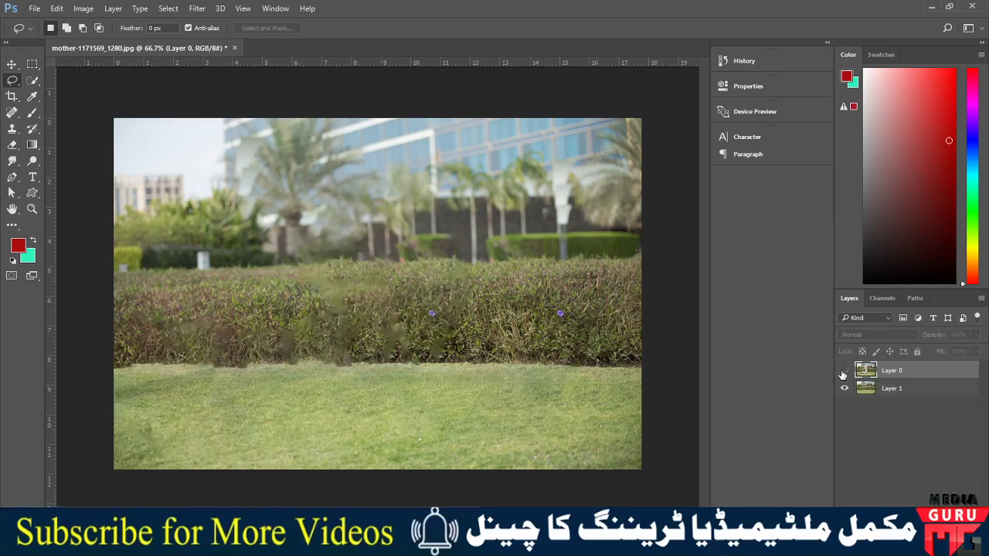
left_click(843, 371)
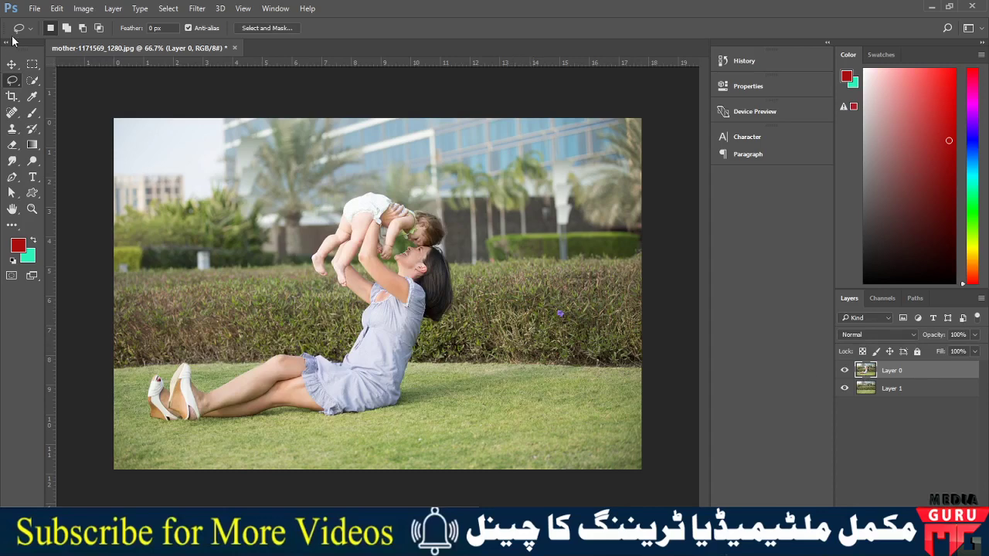
- Patch the remaining figure area with clean hedge and grass using the Patch tool, then deselect
left_click(11, 114)
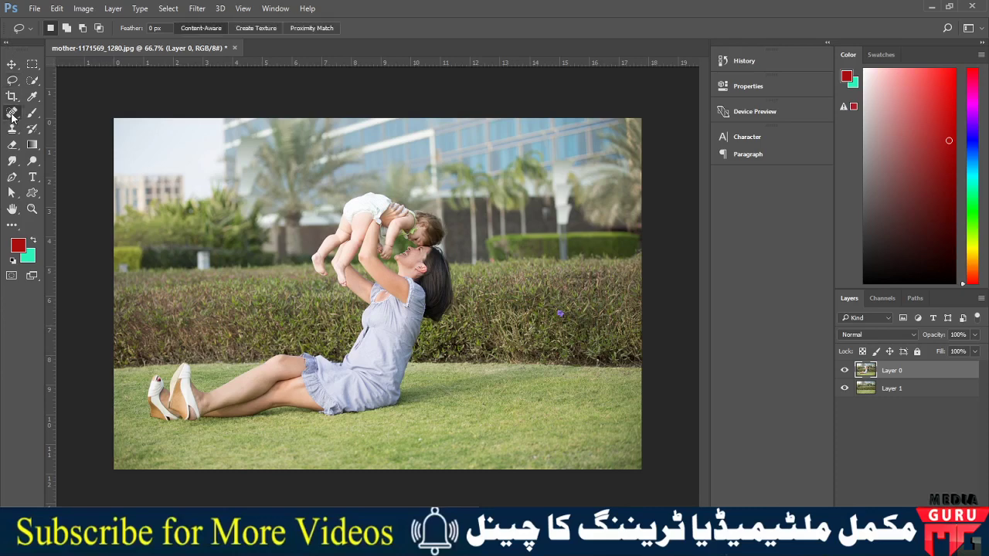
right_click(12, 114)
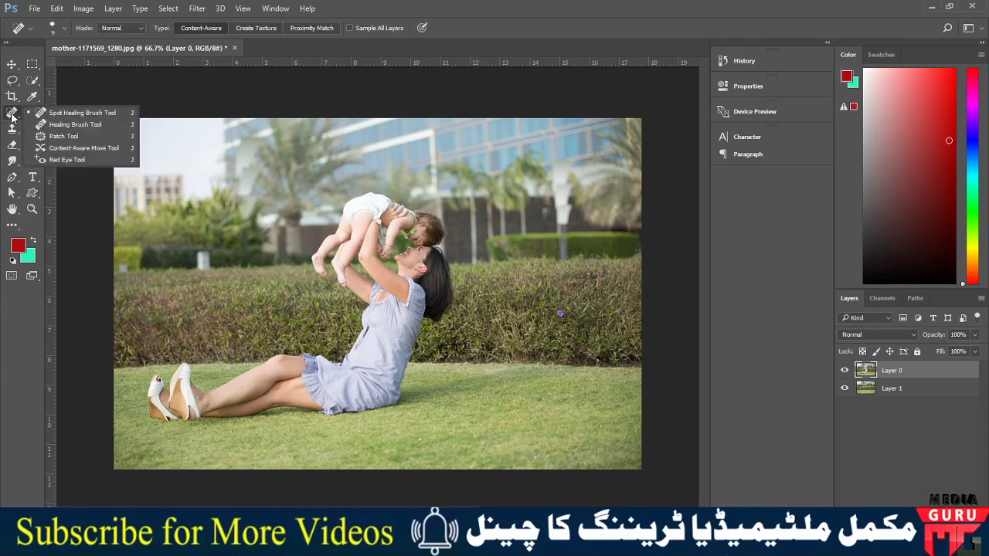
left_click(62, 137)
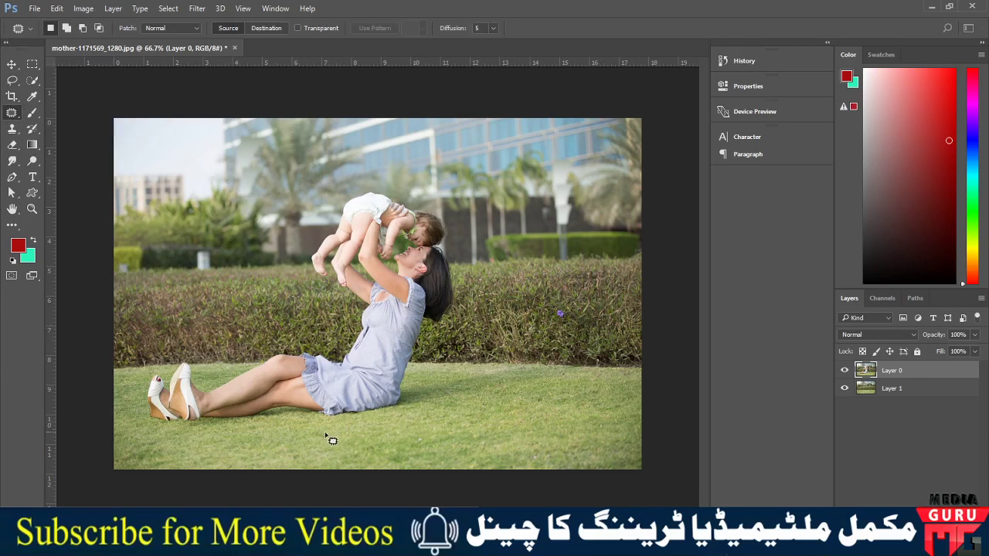
mouse_move(333, 435)
left_mouse_down()
mouse_move(410, 426)
mouse_move(429, 338)
mouse_move(451, 325)
mouse_move(462, 274)
mouse_move(461, 206)
mouse_move(360, 171)
mouse_move(297, 249)
mouse_move(334, 298)
mouse_move(329, 338)
mouse_move(205, 361)
mouse_move(138, 393)
mouse_move(231, 445)
mouse_move(335, 440)
mouse_move(337, 425)
left_mouse_up()
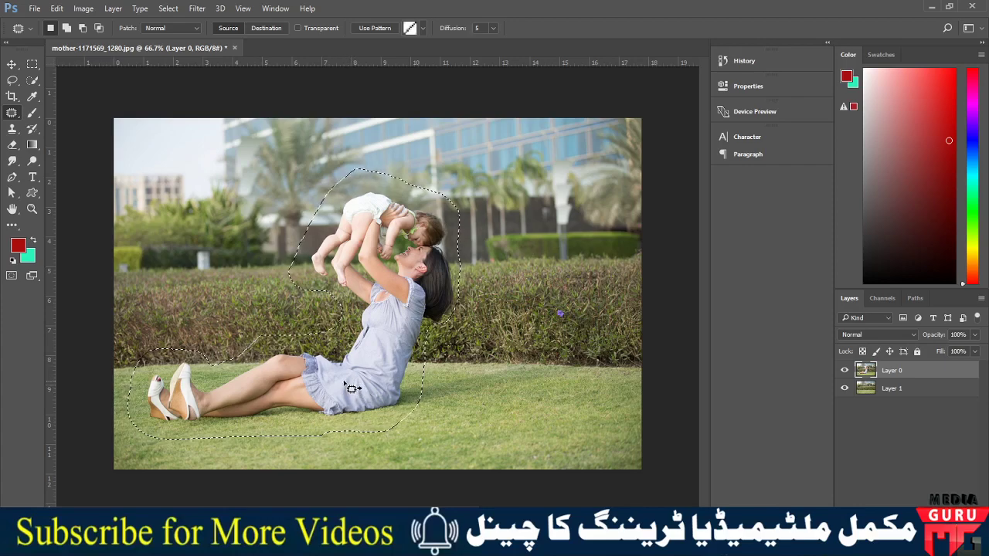
mouse_move(355, 390)
left_mouse_down()
mouse_move(337, 395)
mouse_move(505, 373)
mouse_move(490, 387)
left_mouse_up()
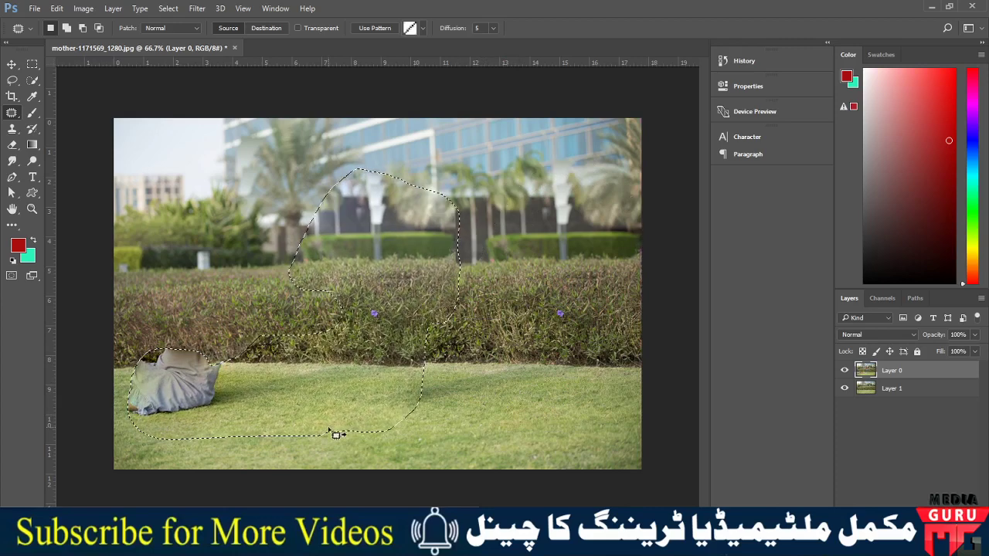
left_click_drag(307, 413, 473, 410)
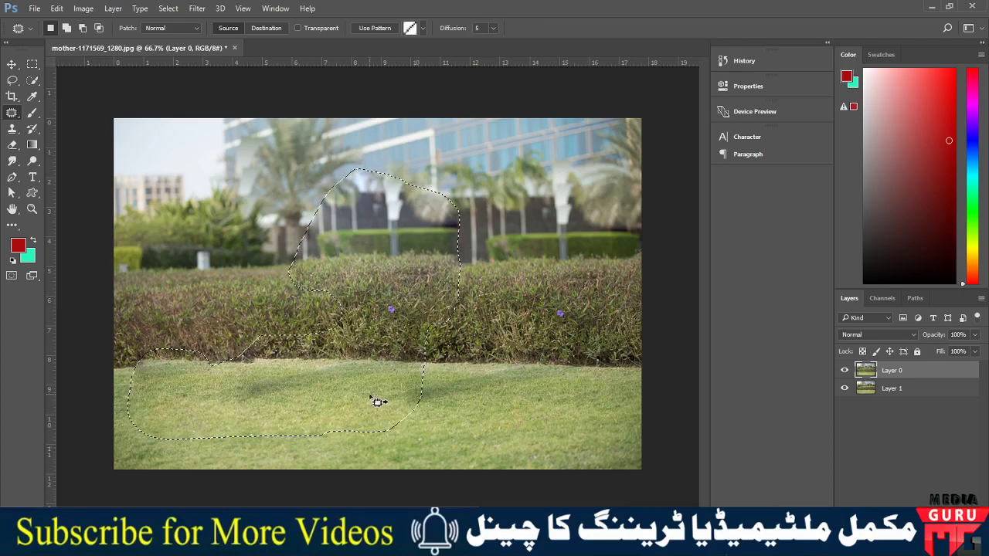
left_click_drag(371, 404, 479, 400)
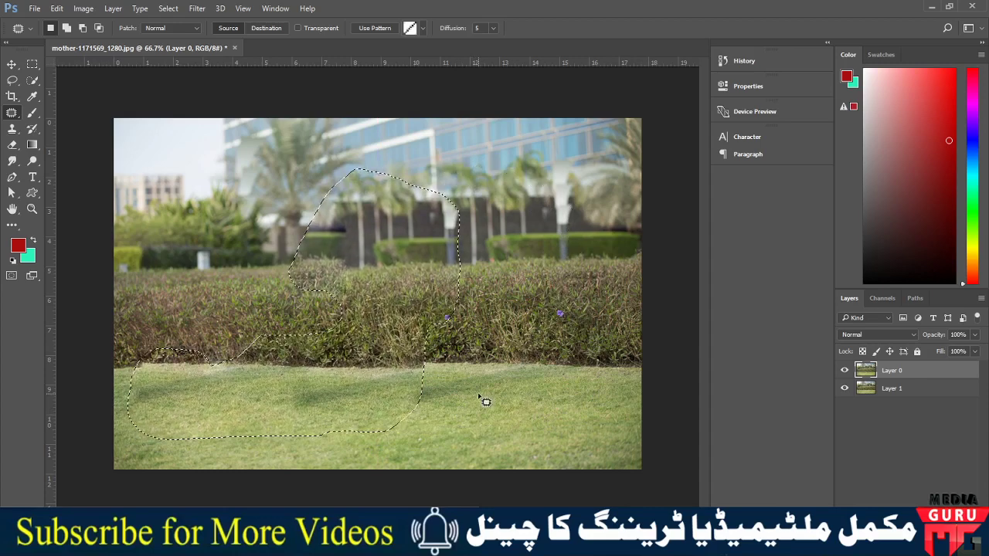
mouse_move(379, 399)
left_mouse_down()
mouse_move(496, 401)
mouse_move(502, 390)
left_mouse_up()
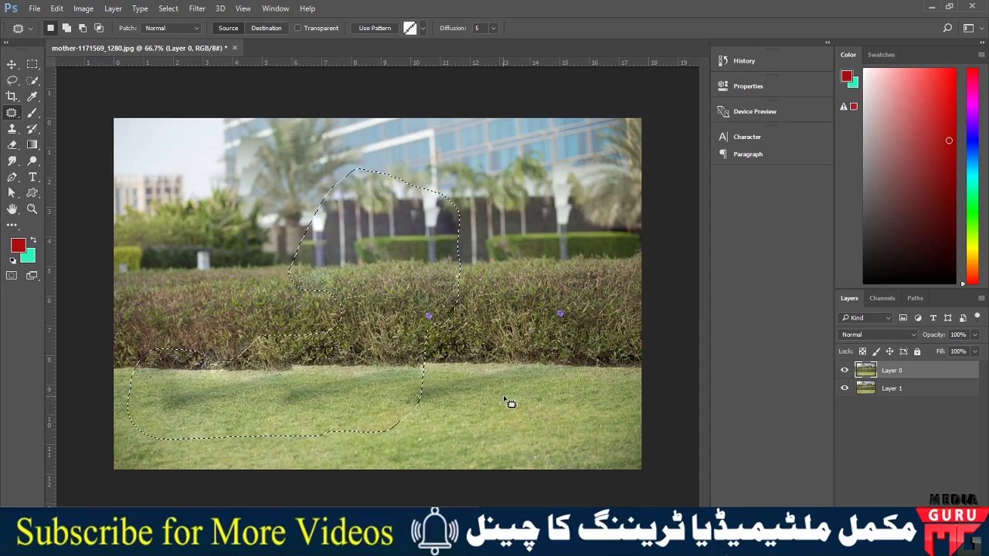
key("ctrl+d")
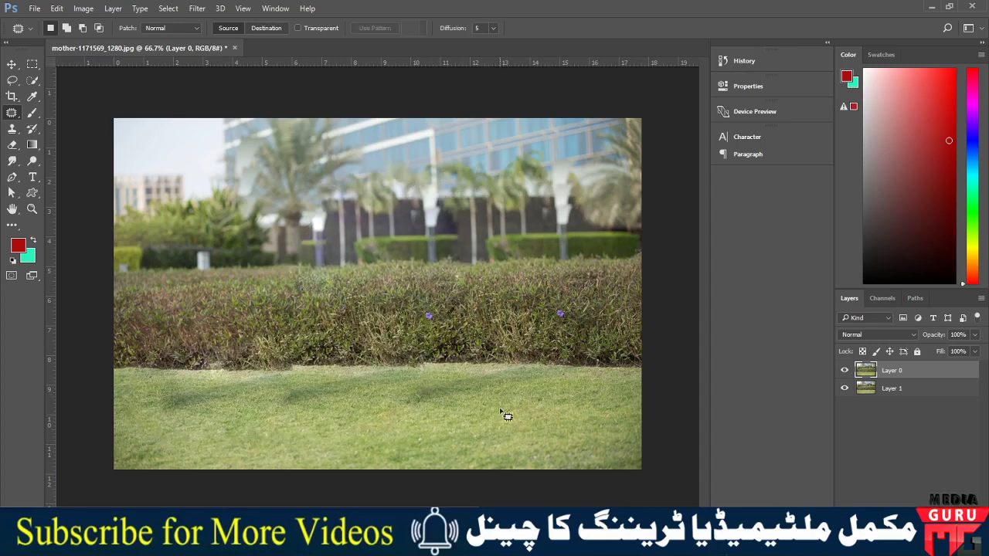
- Toggle Layer 0 off and on, then revert the document to the original photo
left_click(844, 371)
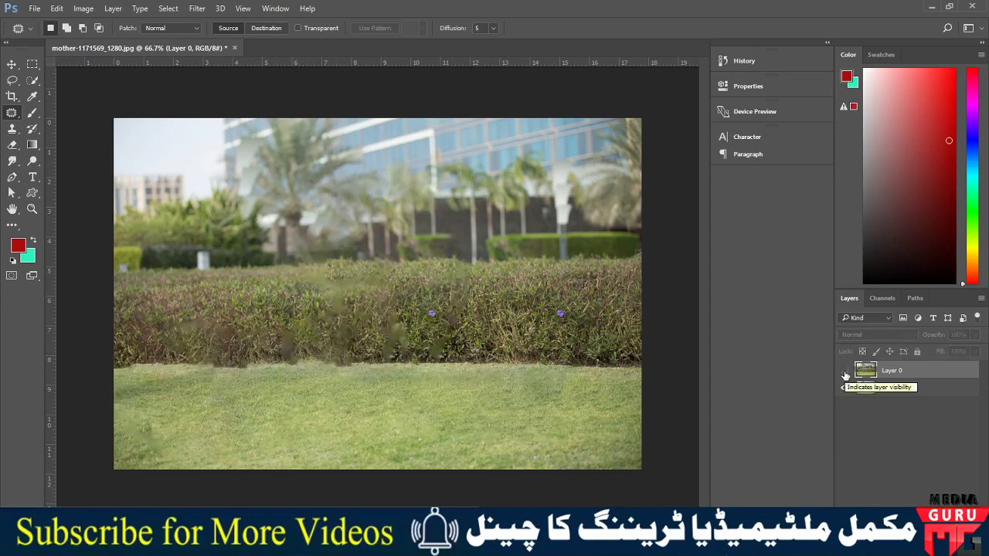
left_click(844, 372)
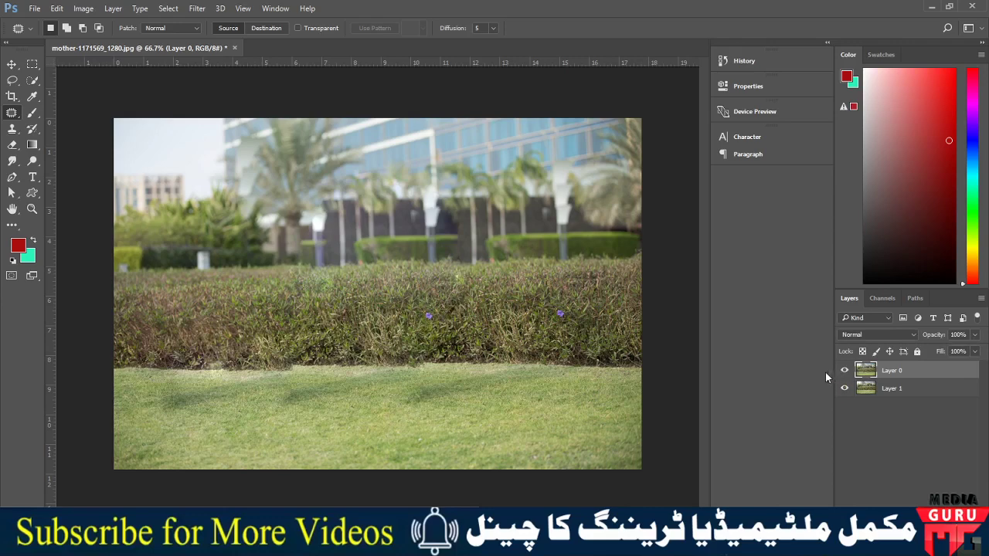
left_click(35, 8)
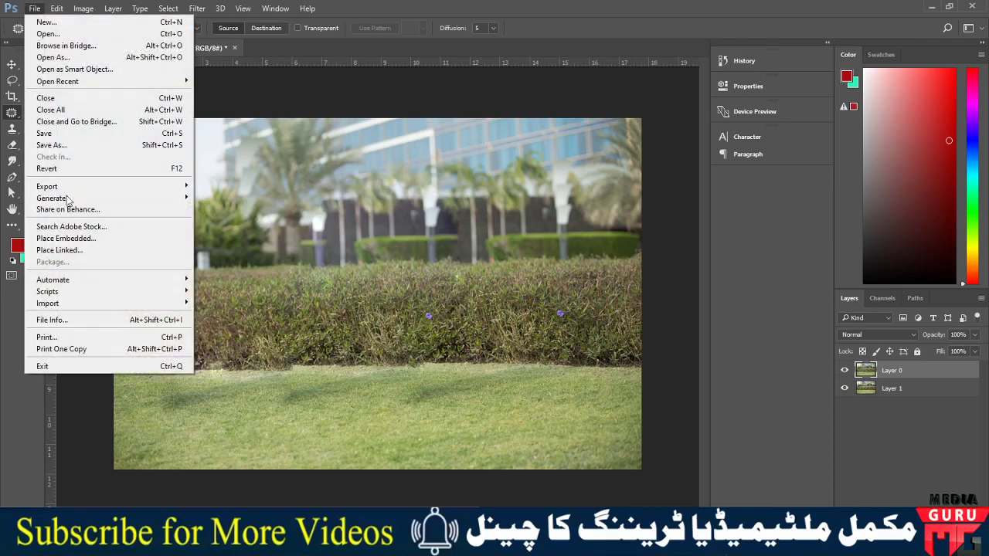
left_click(48, 168)
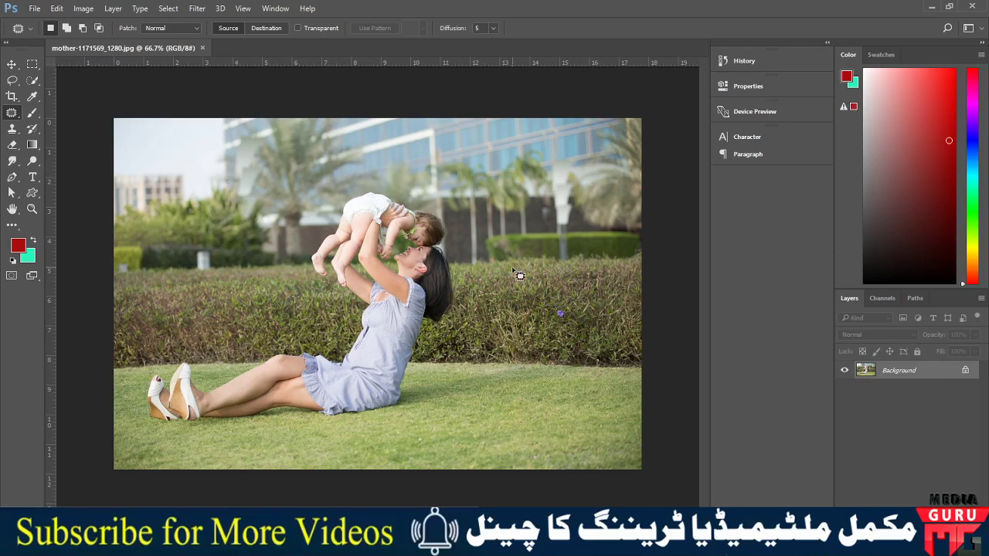
- Test the Clone Stamp on the hedge, then duplicate the photo onto Layer 1
left_click(10, 133)
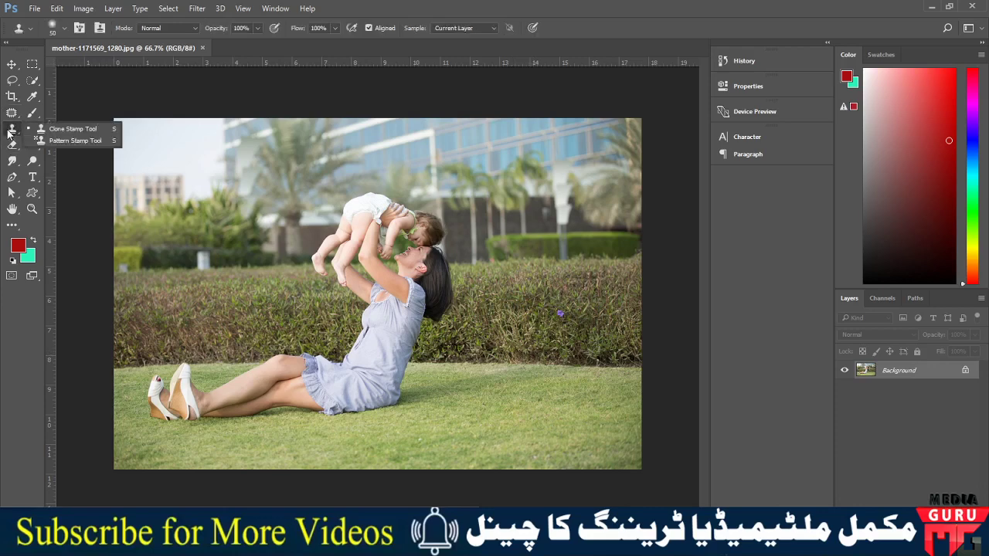
left_click(58, 131)
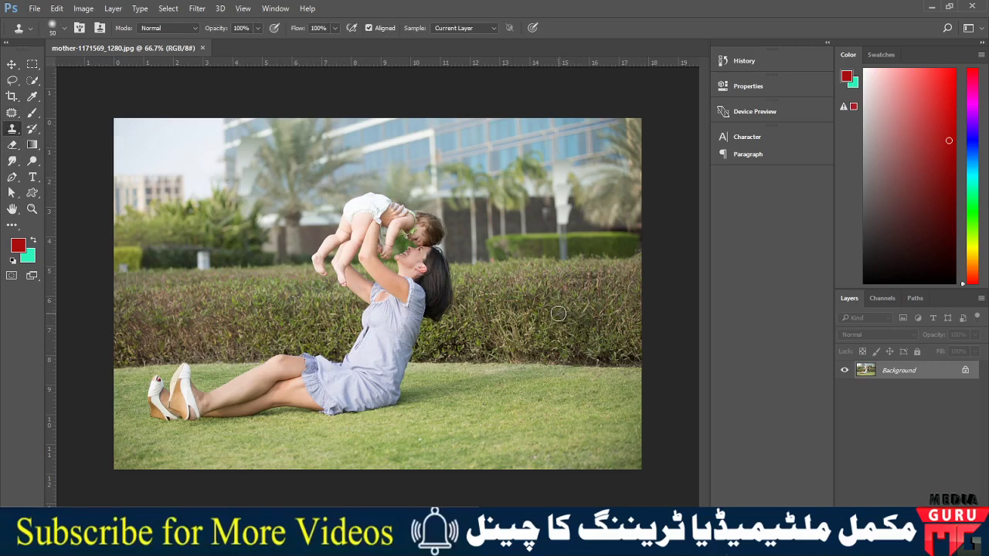
left_click(561, 326)
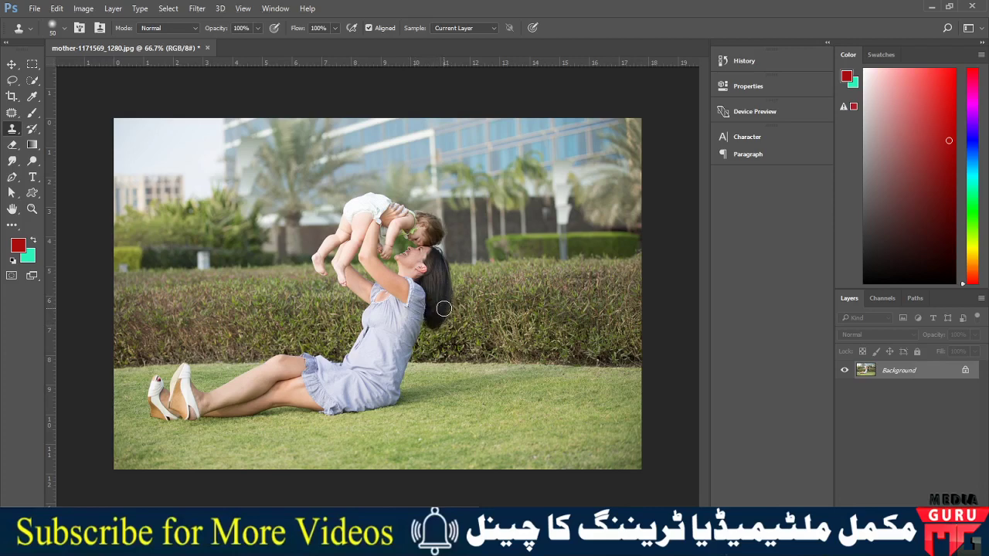
left_click_drag(443, 309, 438, 332)
key("ctrl+j")
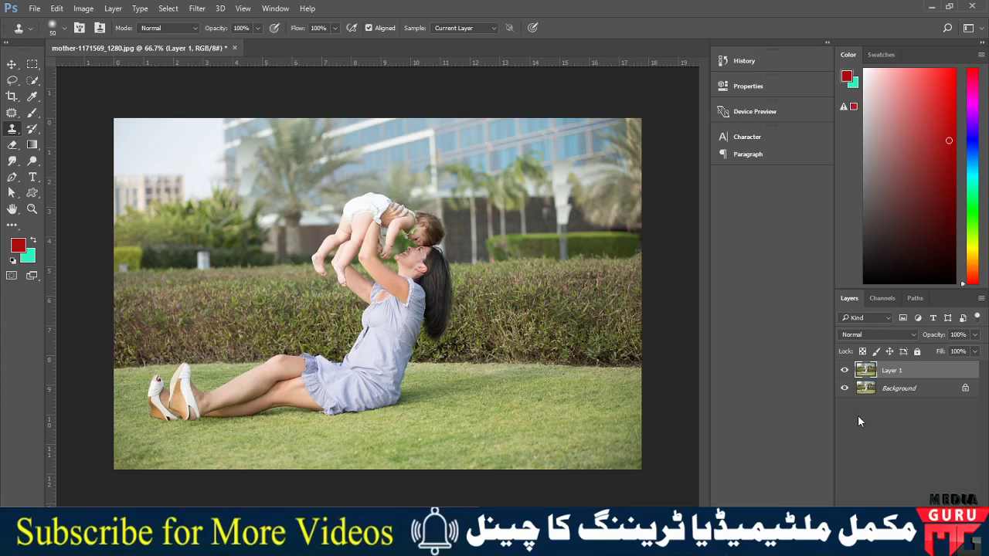
right_click(13, 133)
- Enlarge the Clone Stamp brush, sample lawn, and paint grass over the lower dress and hip
left_click(65, 127)
key("bracketright")
key("bracketright")
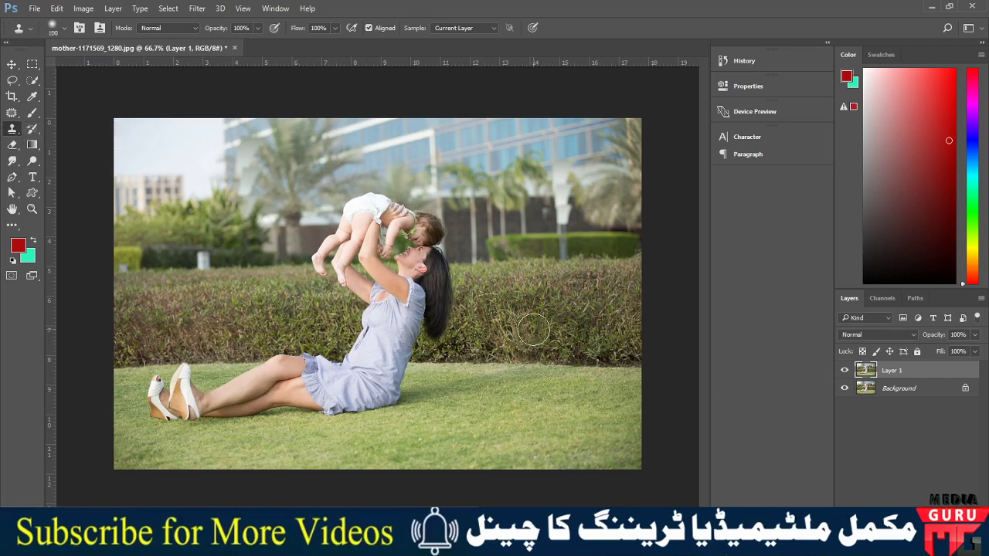
key("bracketright")
key("bracketright")
key("bracketright")
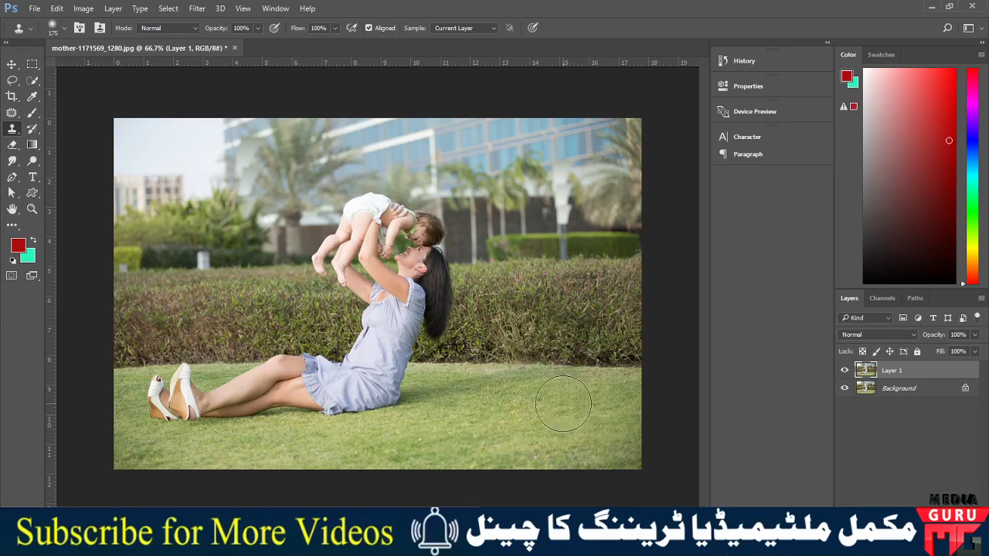
key("alt")
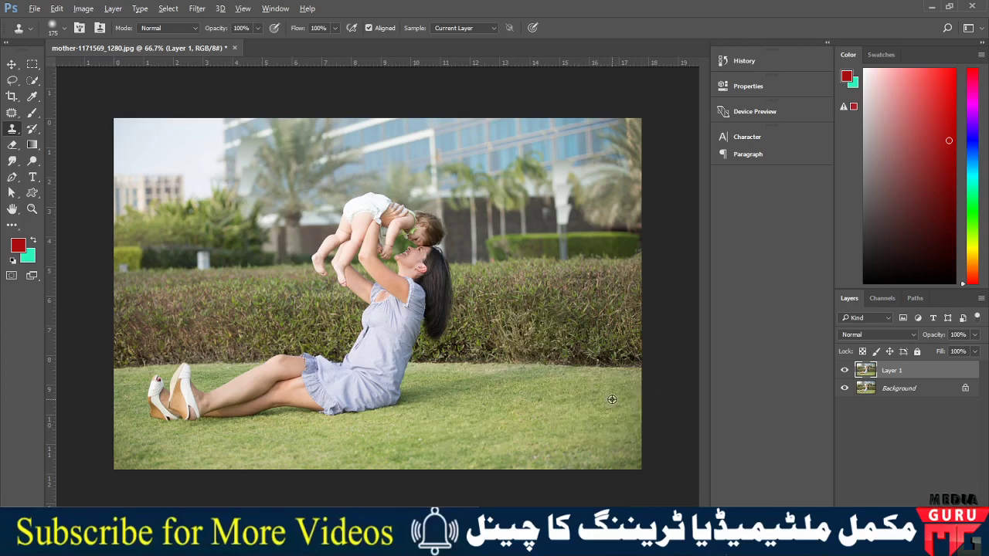
left_click(612, 407, "alt")
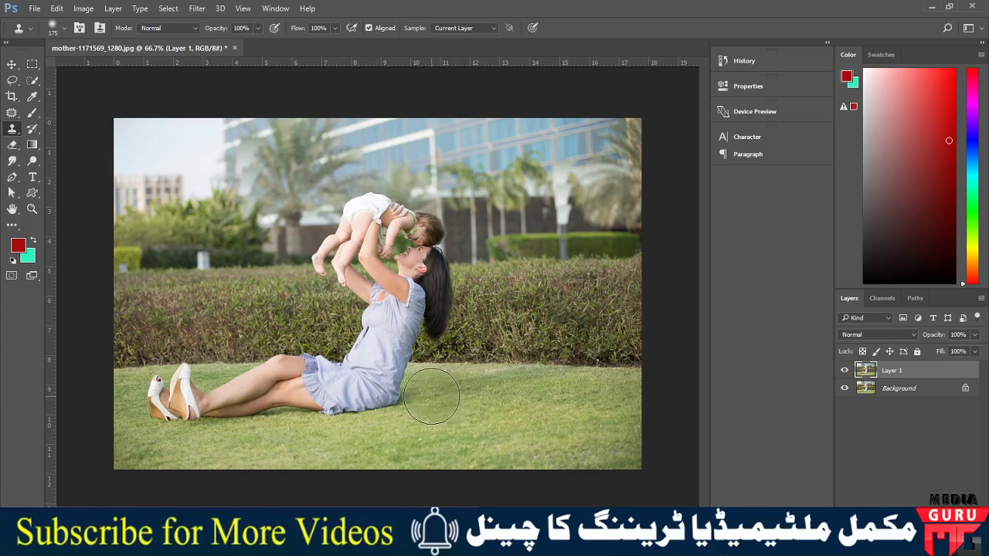
mouse_move(422, 398)
left_mouse_down()
mouse_move(321, 394)
mouse_move(260, 411)
mouse_move(161, 413)
left_mouse_up()
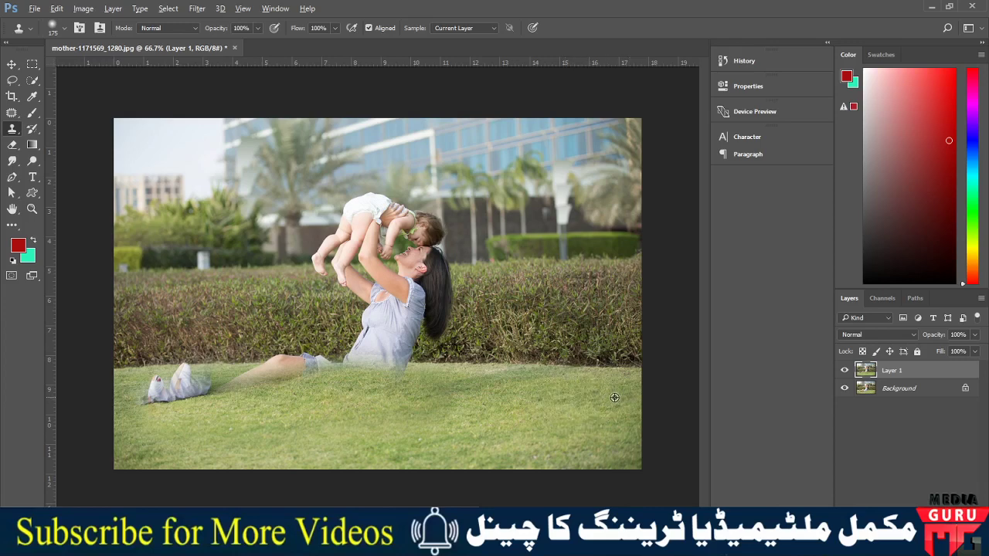
- Clone grass over the lower legs, white shoes, white streak and greyish left edge
left_click(612, 398, "alt")
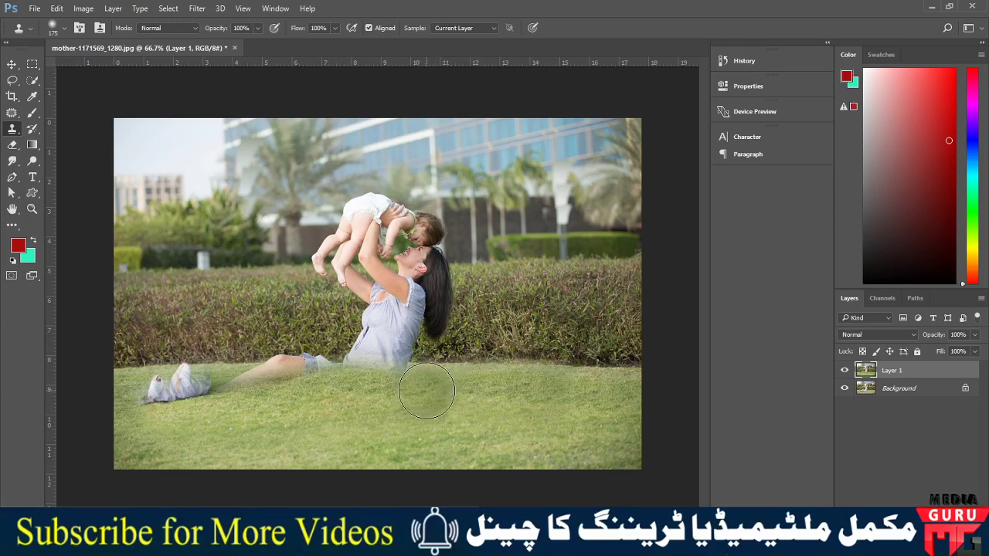
left_click_drag(427, 392, 223, 397)
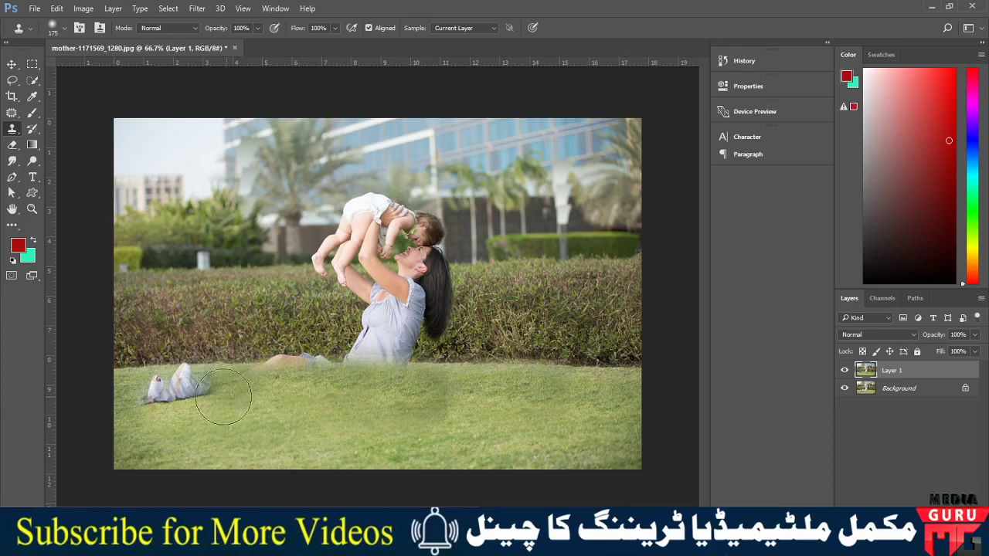
left_click_drag(224, 397, 143, 408)
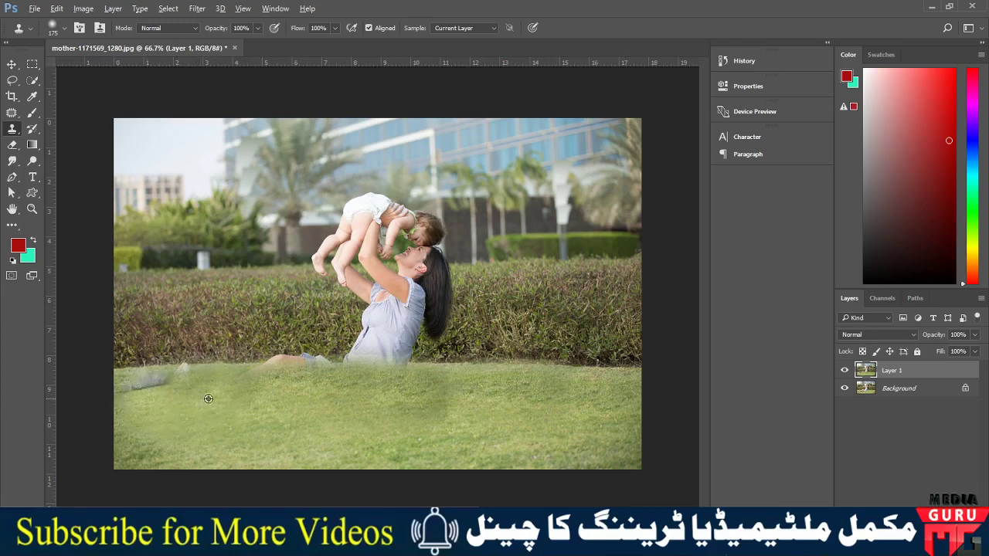
left_click(227, 366, "alt")
left_click_drag(216, 371, 126, 380)
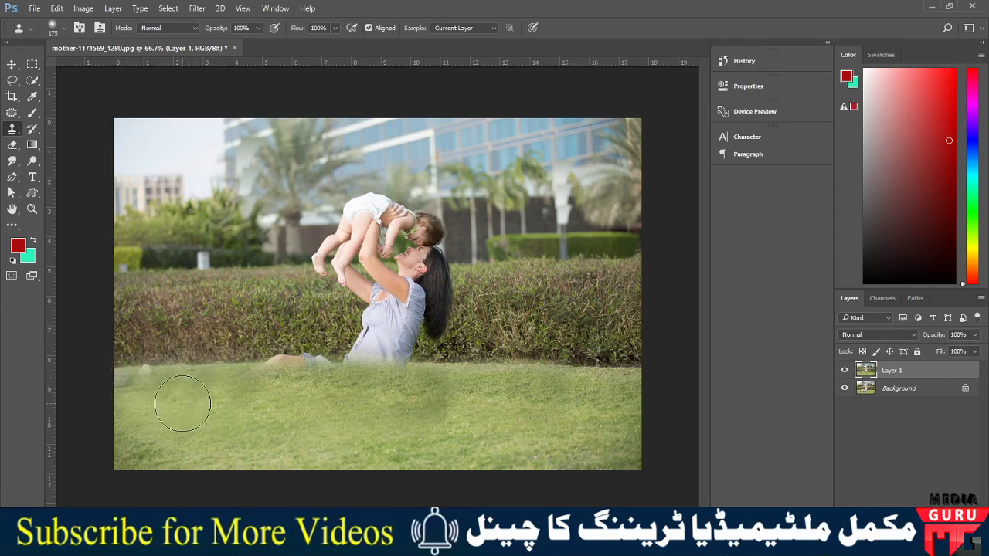
left_click(194, 378, "alt")
left_click_drag(155, 380, 156, 379)
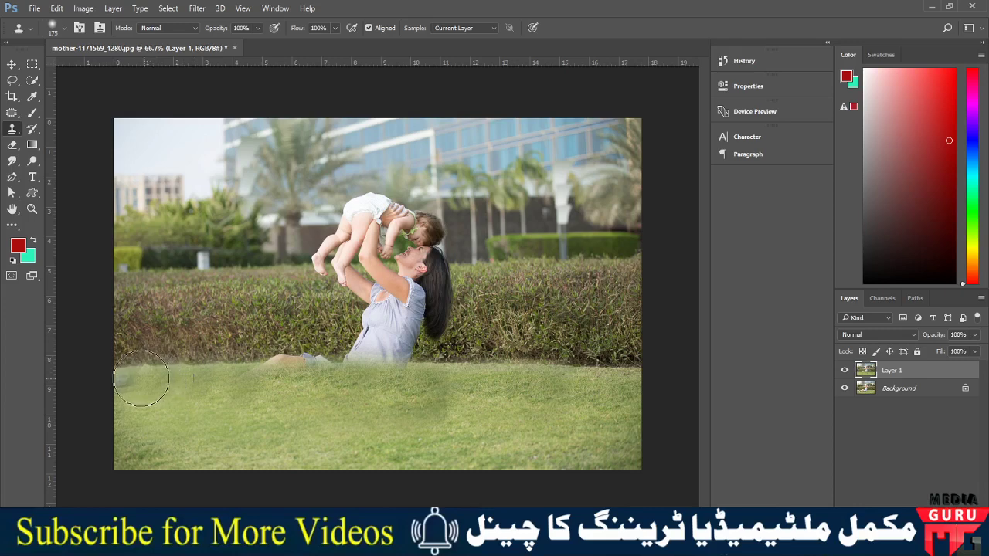
left_click_drag(156, 379, 115, 375)
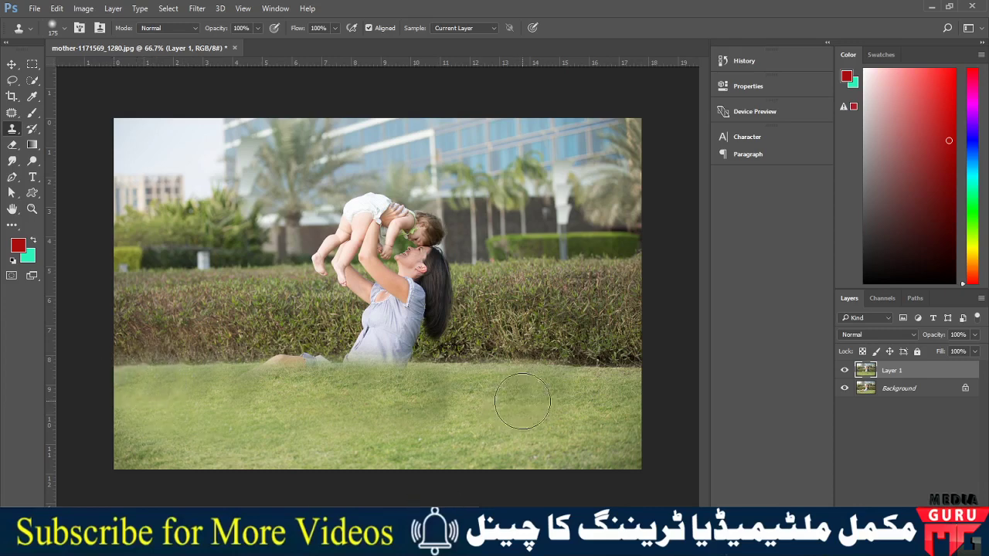
- Clone lawn and hedge texture over the woman's lower skirt and body, undoing bad strokes
left_click(518, 373, "alt")
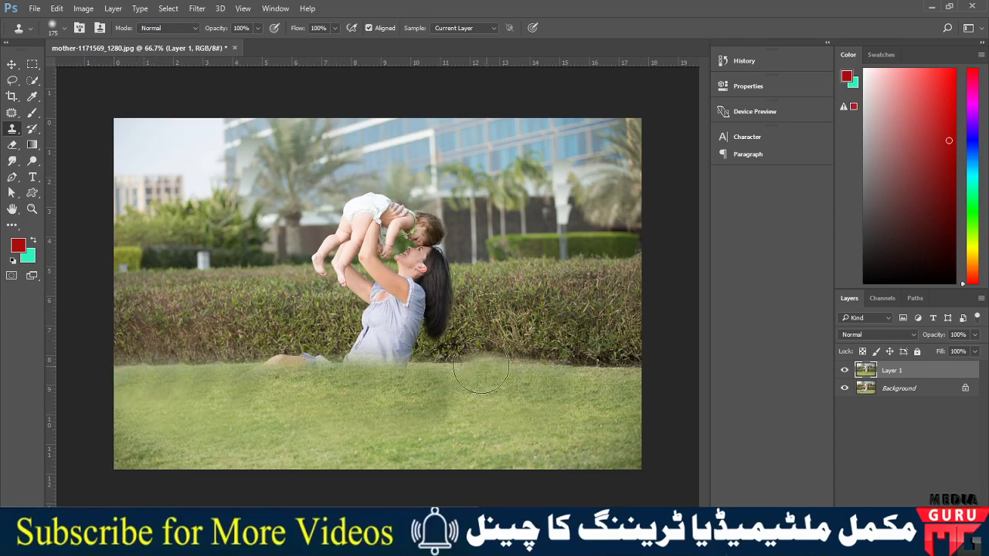
left_click_drag(440, 373, 248, 381)
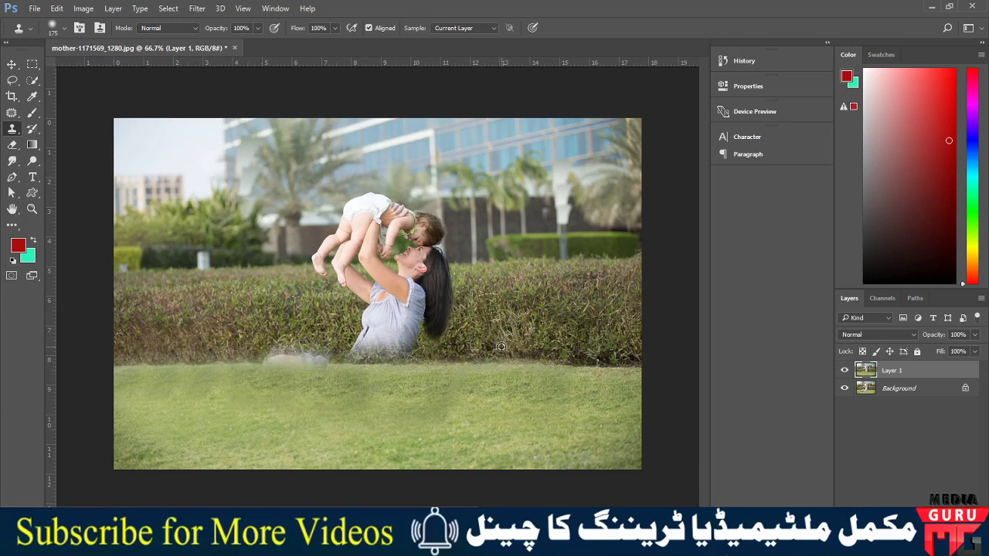
left_click_drag(410, 351, 255, 351)
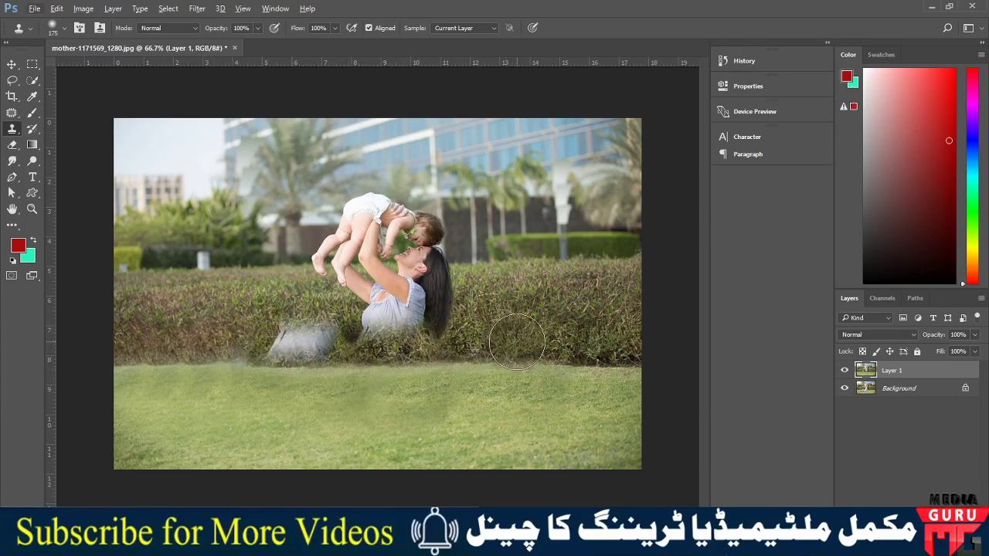
key("ctrl+z")
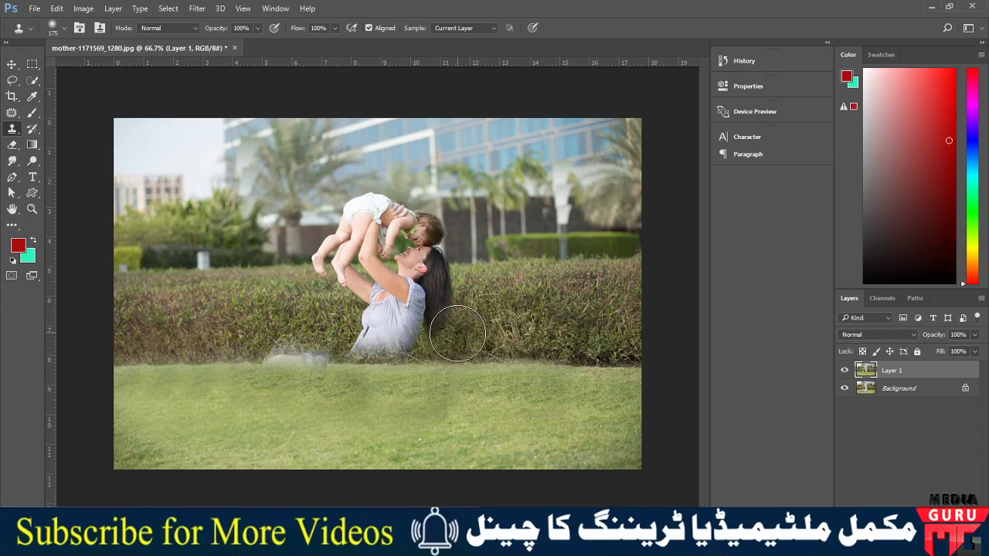
mouse_move(439, 337)
left_mouse_down()
mouse_move(458, 311)
mouse_move(453, 295)
mouse_move(347, 283)
mouse_move(313, 293)
mouse_move(409, 338)
left_mouse_up()
key("ctrl+alt+z")
key("ctrl+alt+z")
key("ctrl+alt+z")
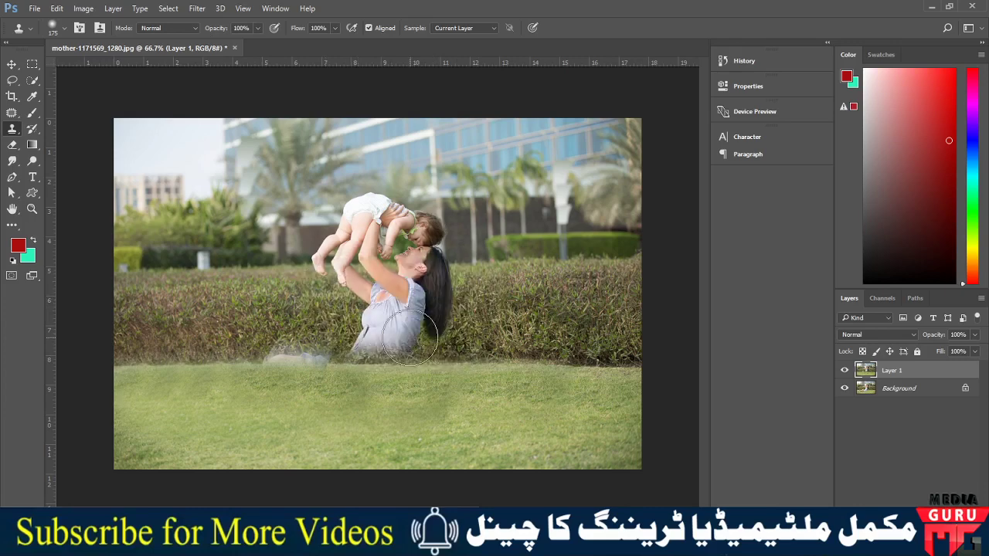
mouse_move(494, 318)
left_mouse_down()
mouse_move(364, 320)
mouse_move(432, 299)
left_mouse_up()
key("ctrl+alt+z")
key("ctrl+alt+z")
key("ctrl+alt+z")
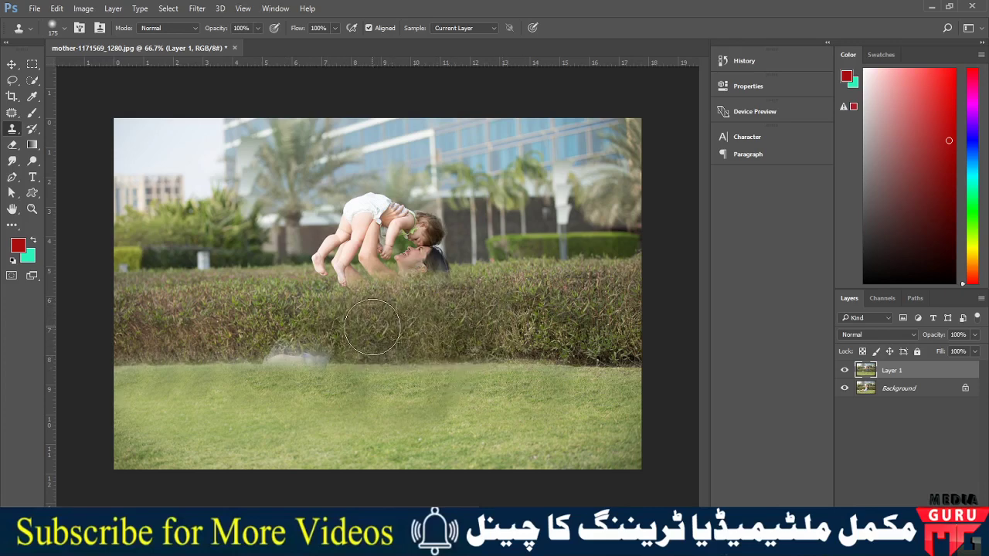
- With the clone brush reduced to 80, cover the grey blob at the hedge base with hedge
key("bracketleft")
key("bracketleft")
key("bracketleft")
key("bracketleft")
key("bracketleft")
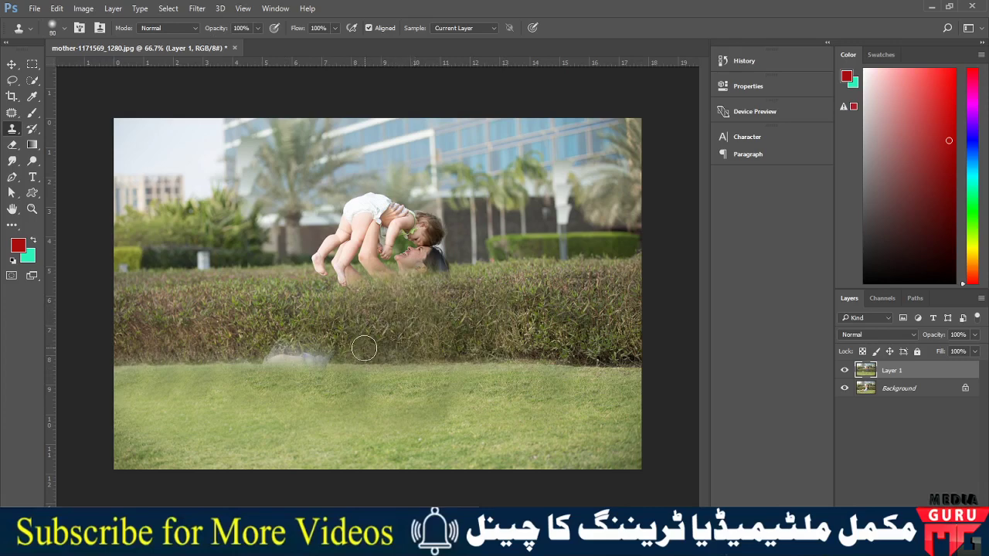
left_click_drag(344, 356, 271, 354)
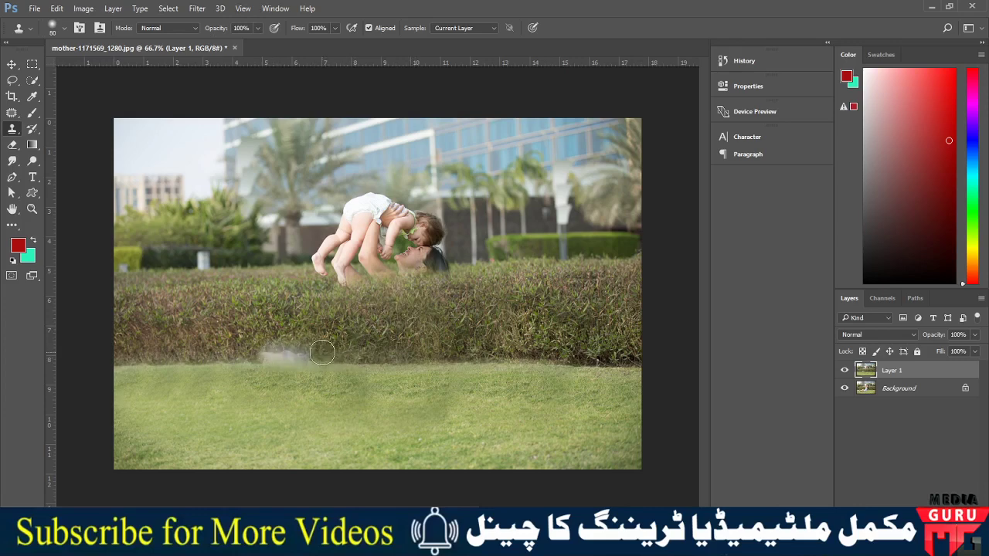
left_click_drag(314, 353, 244, 352)
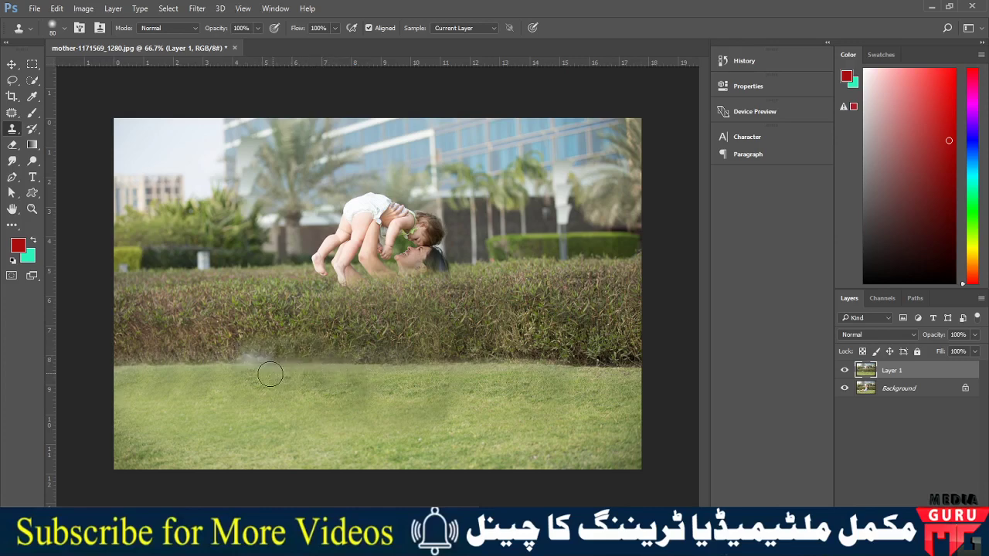
left_click(311, 350, "alt")
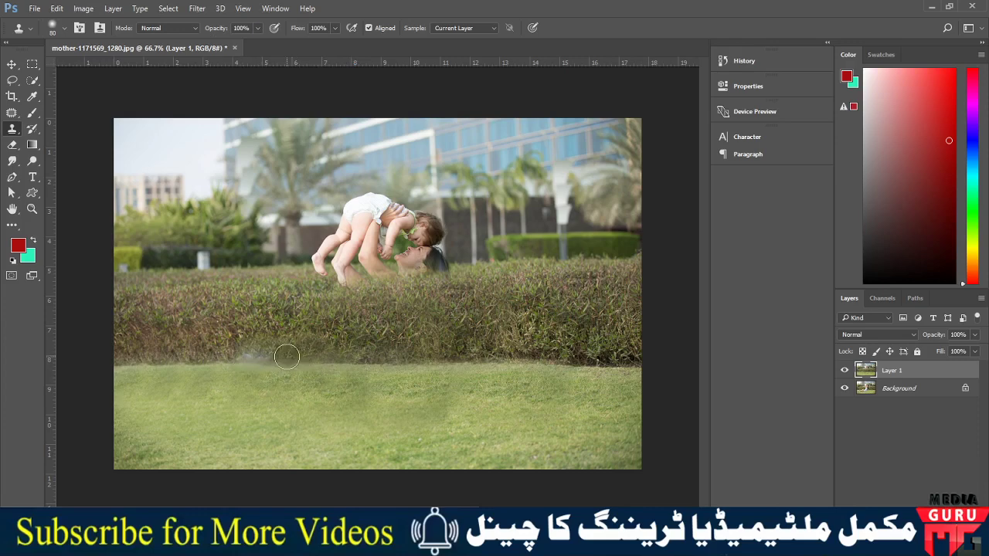
left_click_drag(270, 352, 235, 353)
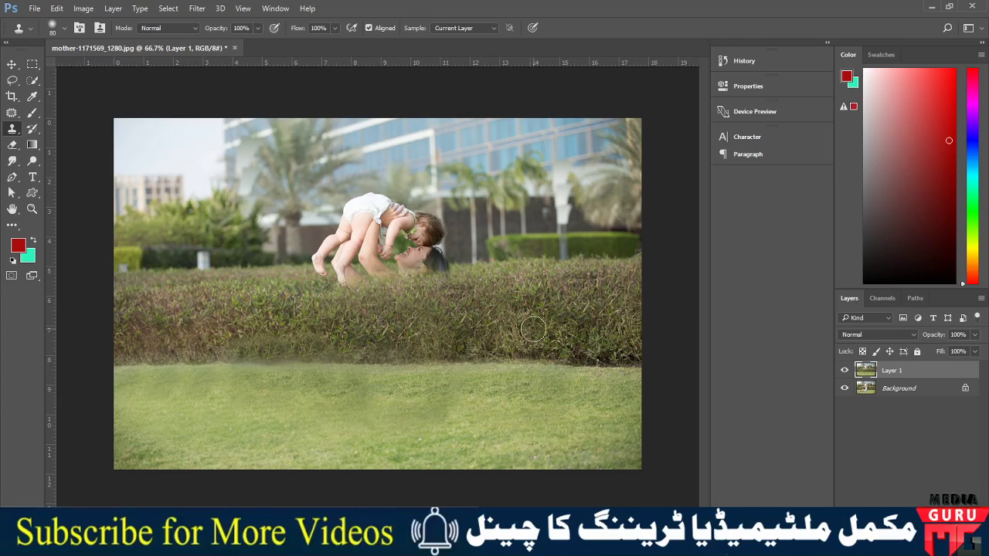
- Clone hedge texture over the mother's lower arm and along the hedge top toward the baby's feet
left_click(478, 272, "alt")
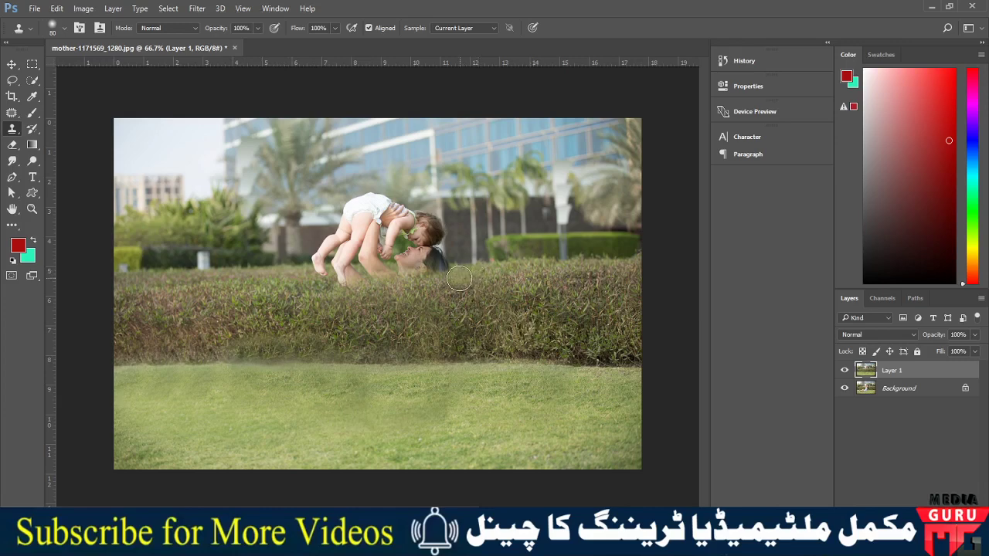
left_click_drag(402, 277, 332, 280)
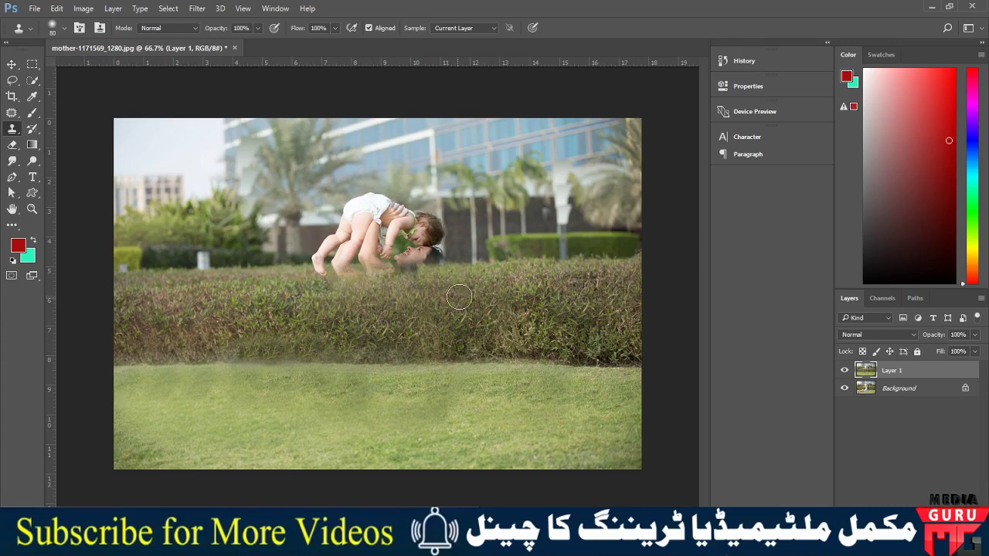
mouse_move(364, 288)
left_mouse_down()
mouse_move(321, 277)
mouse_move(361, 298)
left_mouse_up()
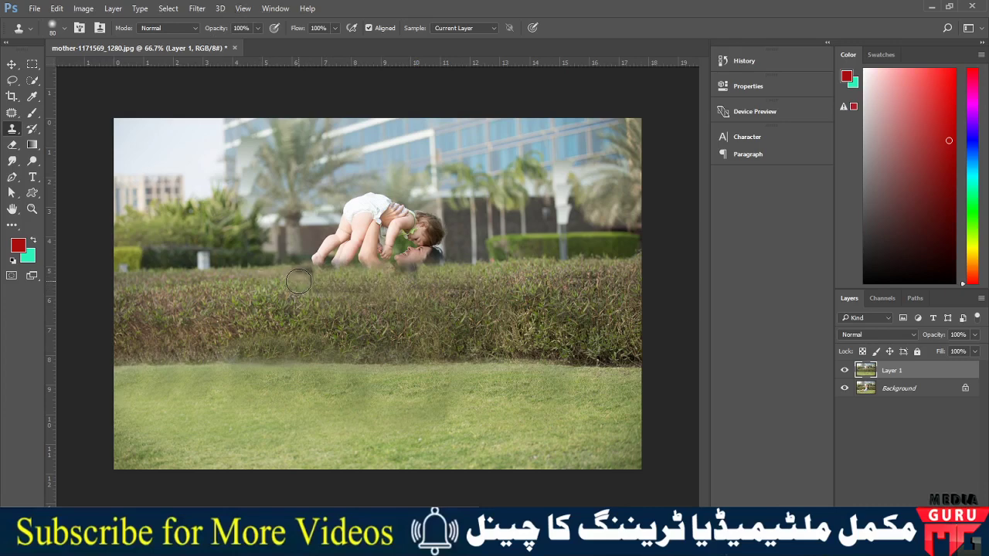
left_click_drag(275, 278, 317, 278)
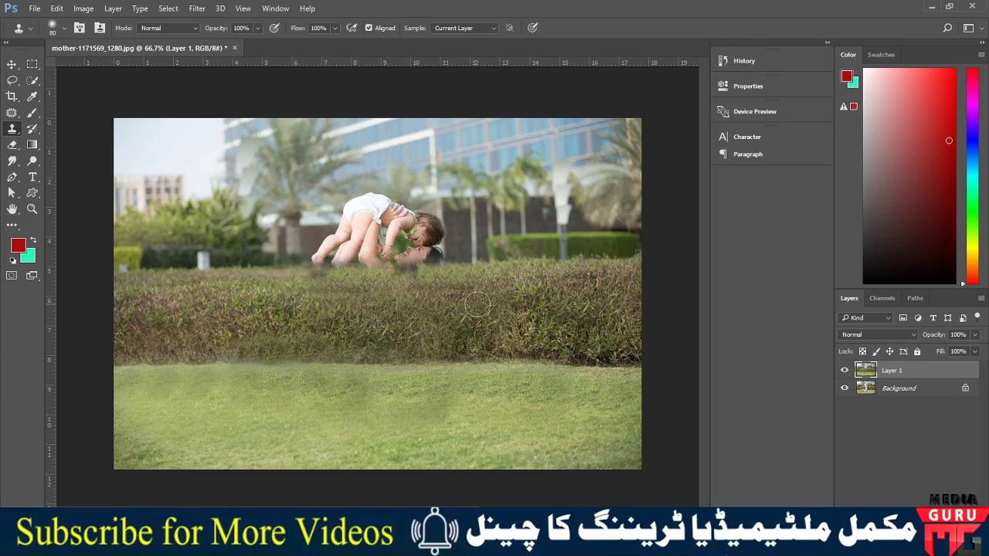
left_click(503, 274, "alt")
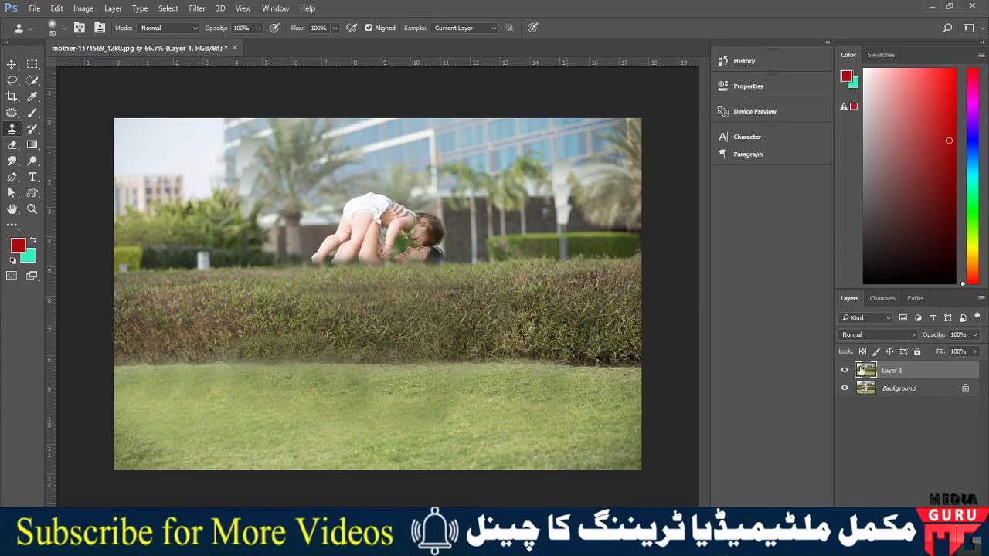
- Toggle Layer 1 to compare with the original, then dab a small hedge patch
left_click(844, 372)
left_click(844, 371)
left_click(845, 372)
left_click(845, 372)
left_click(431, 281)
- Content-aware fill a rectangle around the baby and the mother's head, then deselect
left_click(33, 69)
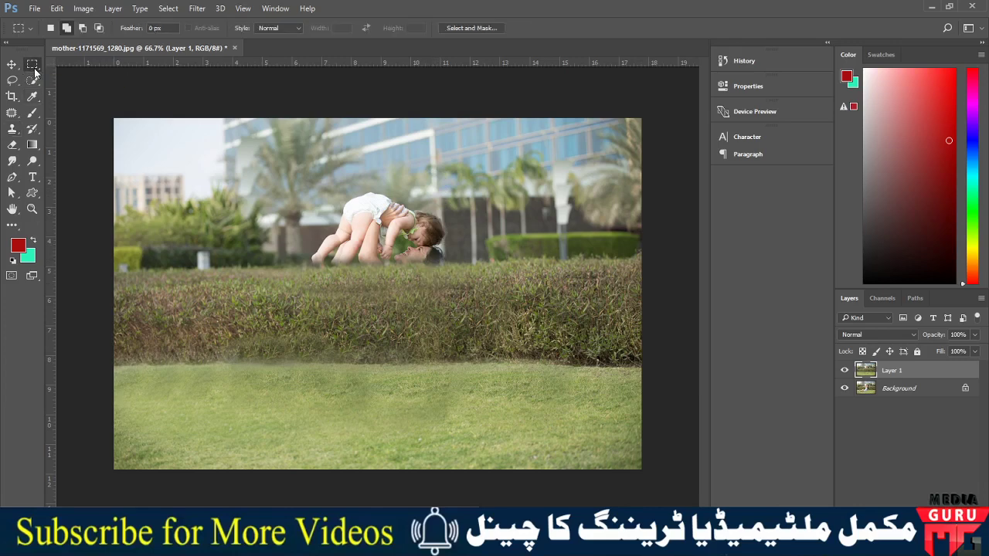
left_click_drag(300, 181, 468, 267)
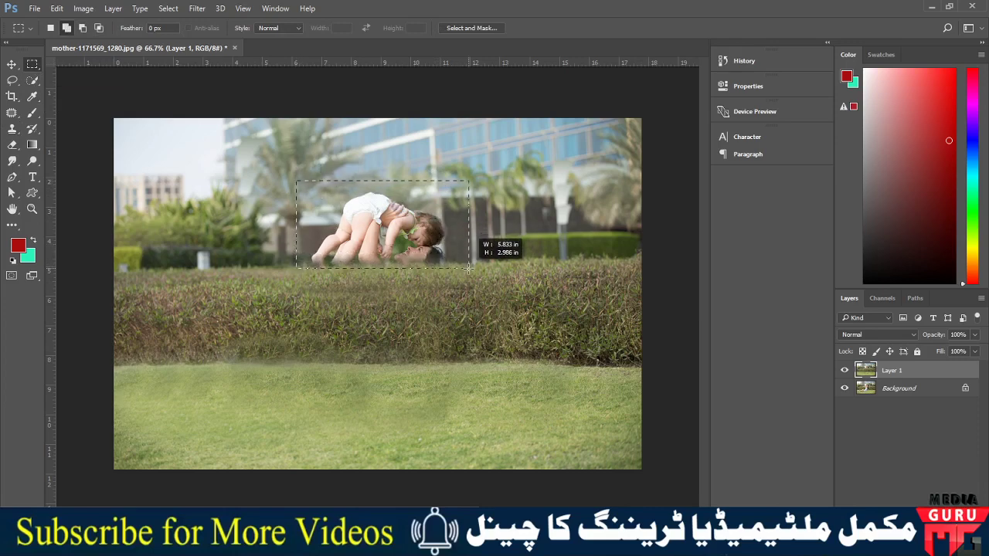
left_click_drag(468, 267, 470, 270)
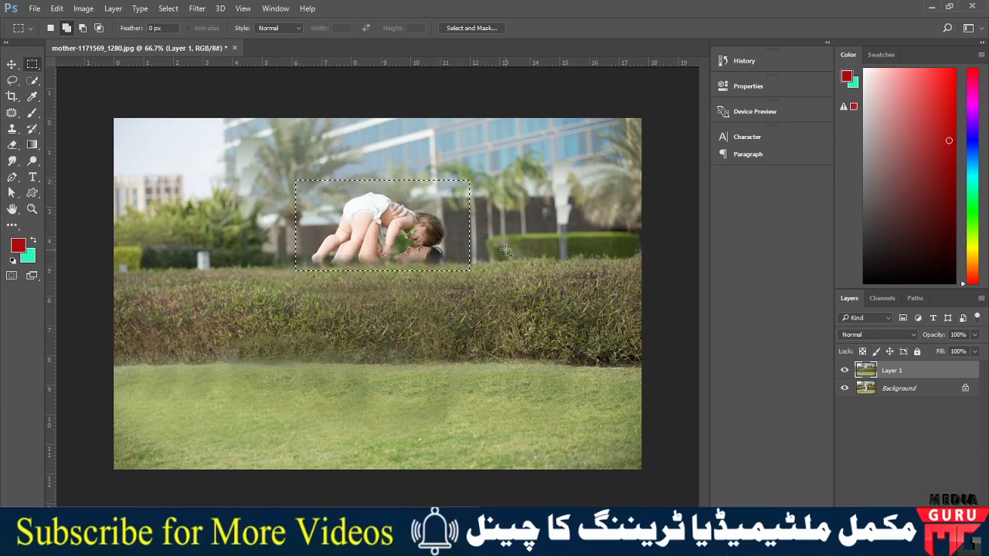
key("shift+F5")
key("Return")
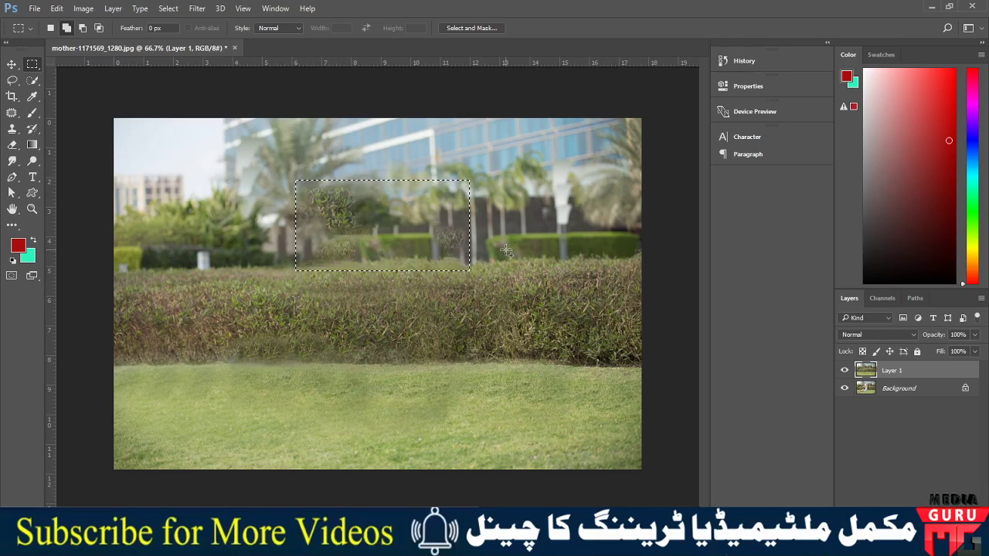
key("ctrl+d")
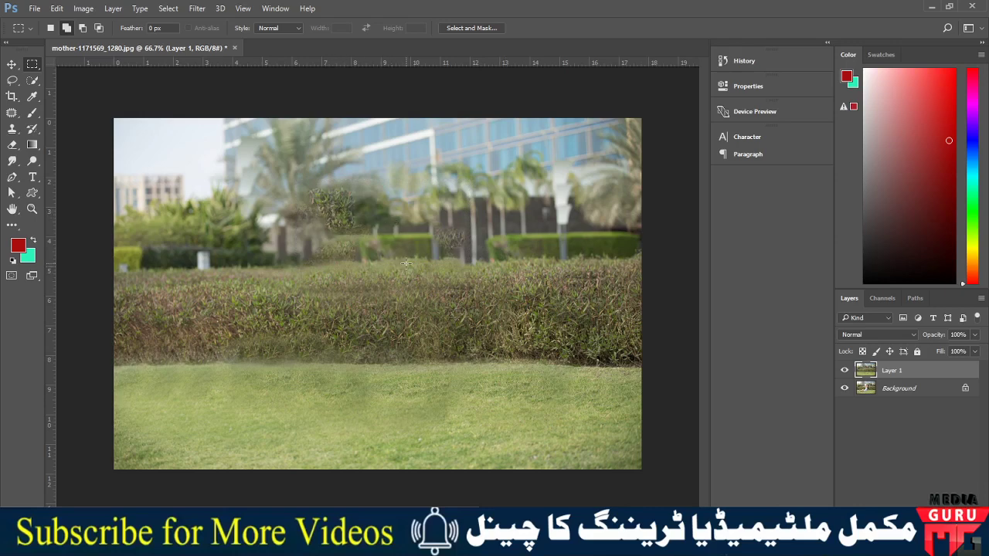
- With the Clone Stamp, zoom in on the patchy background hedge and clone over it
left_click(14, 129)
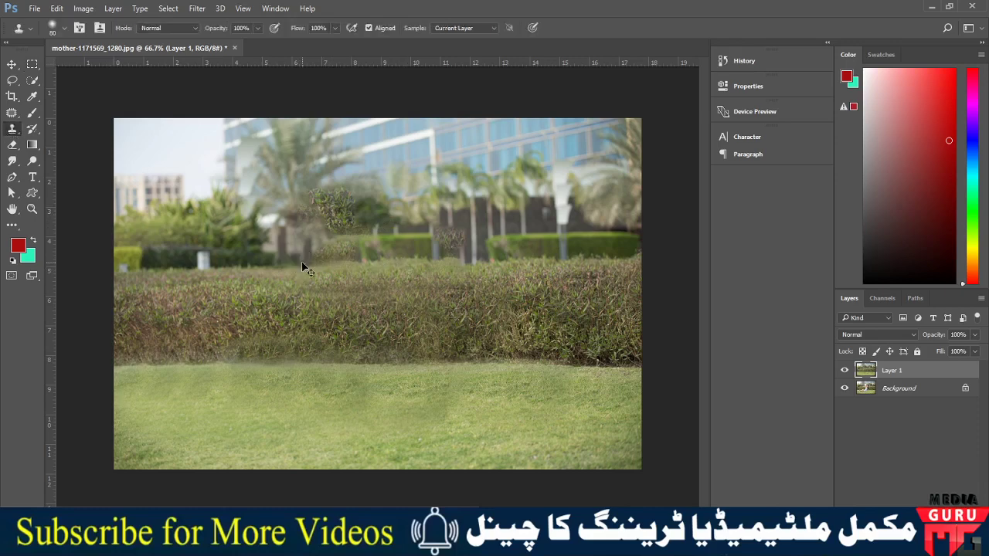
scroll(303, 269, "up", 2)
scroll(302, 270, "up", 2)
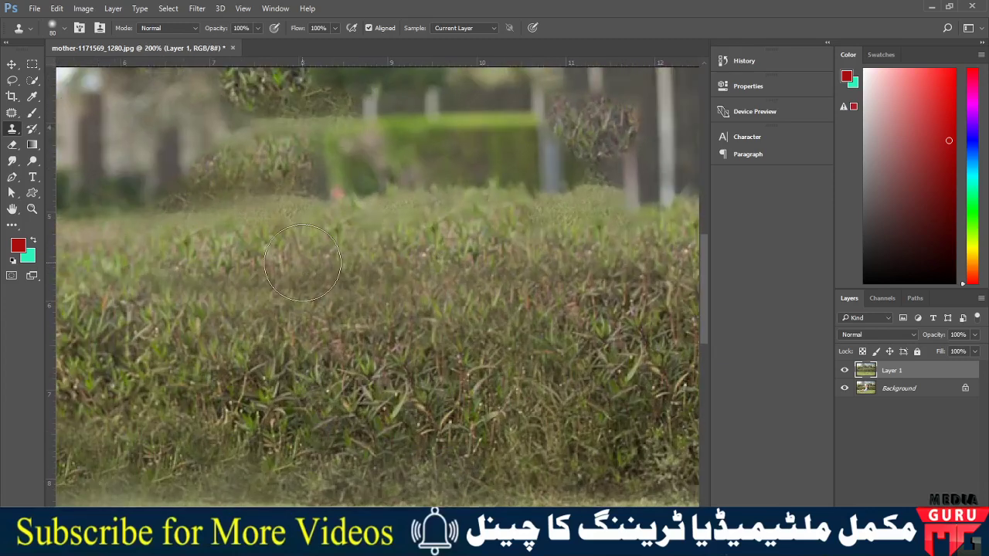
left_click_drag(304, 271, 407, 356)
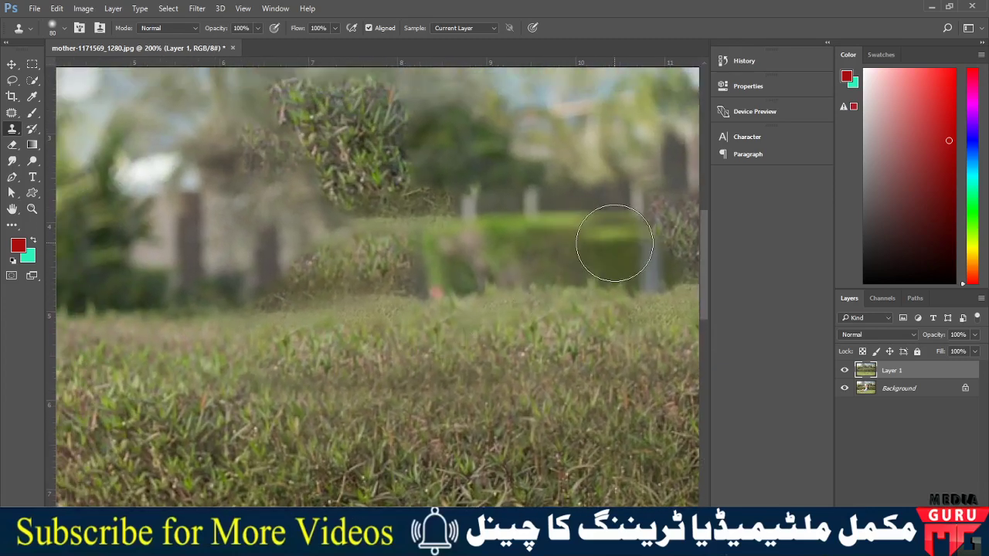
mouse_move(450, 255)
left_mouse_down()
mouse_move(504, 318)
mouse_move(507, 244)
mouse_move(486, 306)
left_mouse_up()
- With a 50 px brush, paint clean distant hedge over the grainy patch, then fit the image on screen
key("bracketleft")
key("bracketleft")
key("bracketleft")
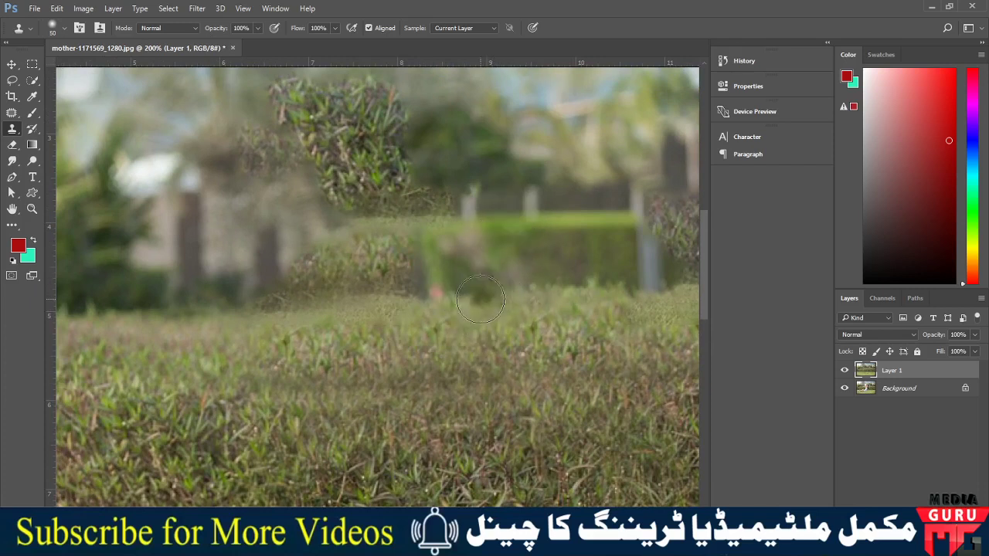
left_click(542, 272, "alt")
left_click_drag(497, 275, 260, 283)
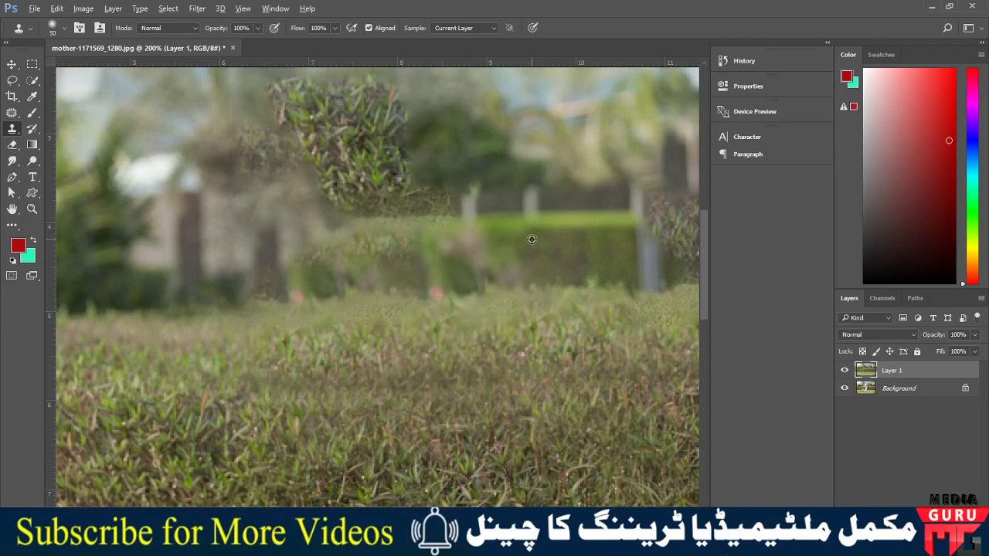
left_click(531, 240, "alt")
mouse_move(426, 236)
left_mouse_down()
mouse_move(282, 247)
mouse_move(265, 276)
mouse_move(278, 239)
mouse_move(264, 243)
mouse_move(305, 221)
mouse_move(355, 219)
left_mouse_up()
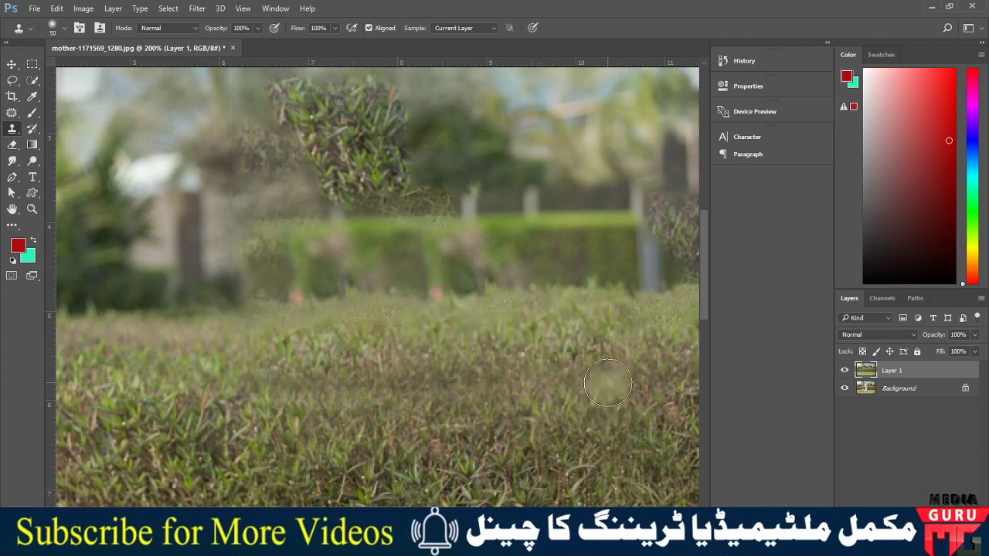
key("ctrl+0")
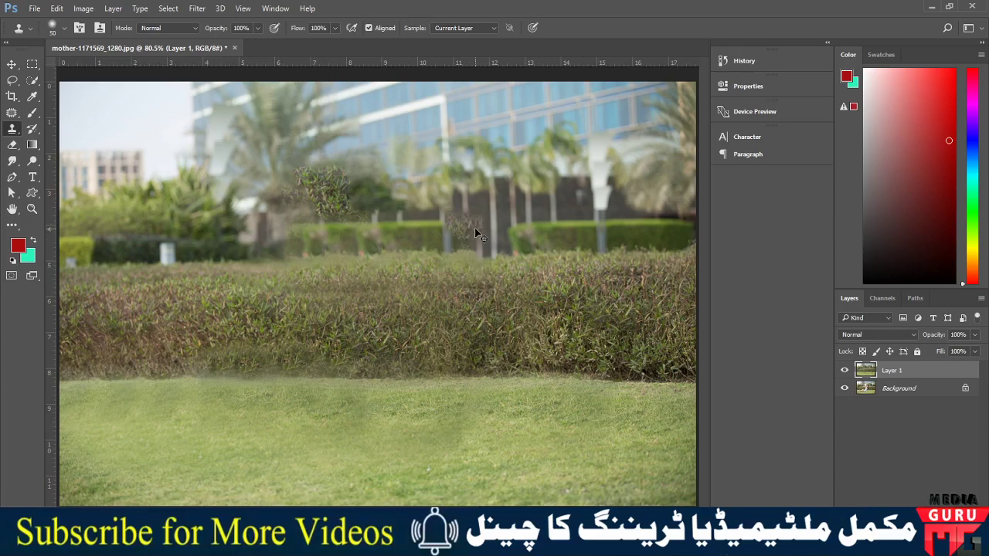
- Zoom in and clone wall texture over the leftover bush patch beside the trunk
scroll(475, 232, "up", 1)
scroll(475, 232, "up", 1)
left_click_drag(450, 203, 274, 374)
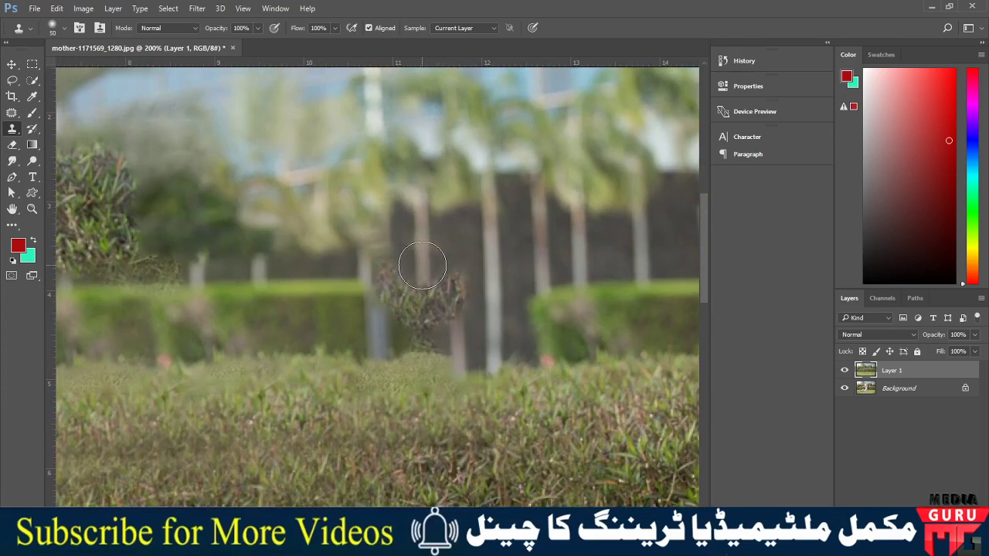
left_click_drag(422, 270, 424, 316)
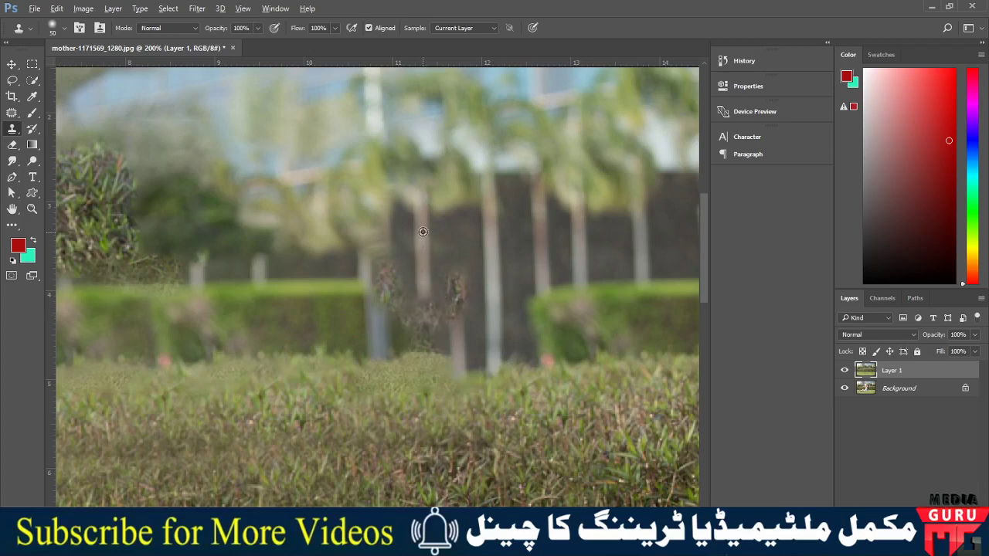
mouse_move(426, 256)
left_mouse_down()
mouse_move(414, 287)
mouse_move(422, 276)
left_mouse_up()
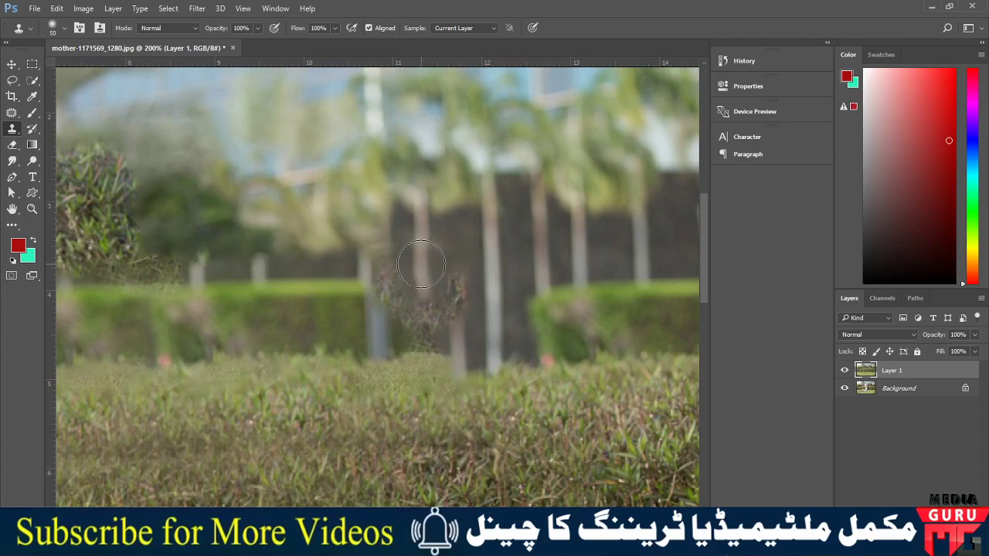
mouse_move(423, 264)
left_mouse_down()
mouse_move(418, 337)
mouse_move(421, 265)
left_mouse_up()
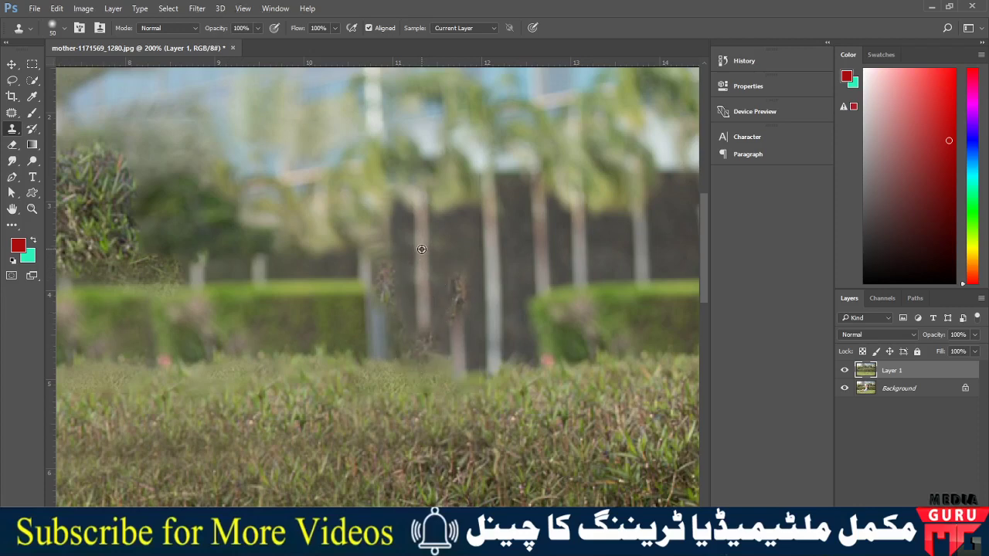
left_click(421, 249, "alt")
left_click_drag(417, 325, 423, 333)
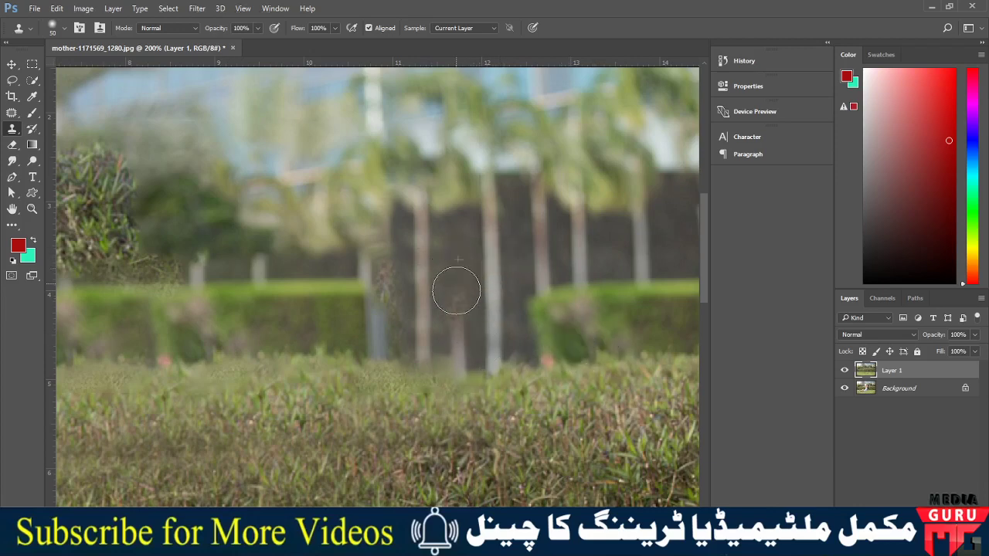
- Clone trunk texture over the dark blotch, the hedge edge and the trunk base
left_click(458, 267, "alt")
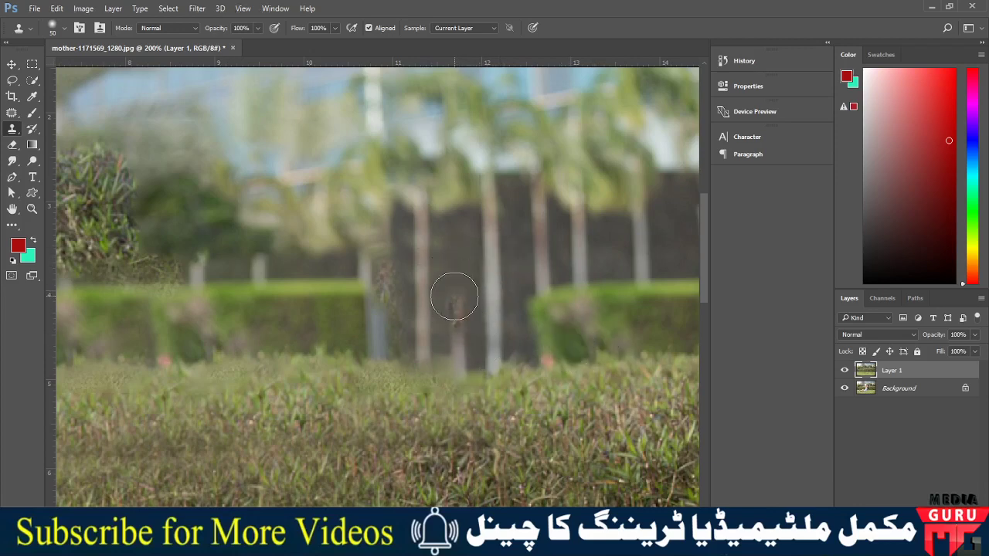
left_click_drag(453, 294, 457, 333)
left_click(452, 287, "alt")
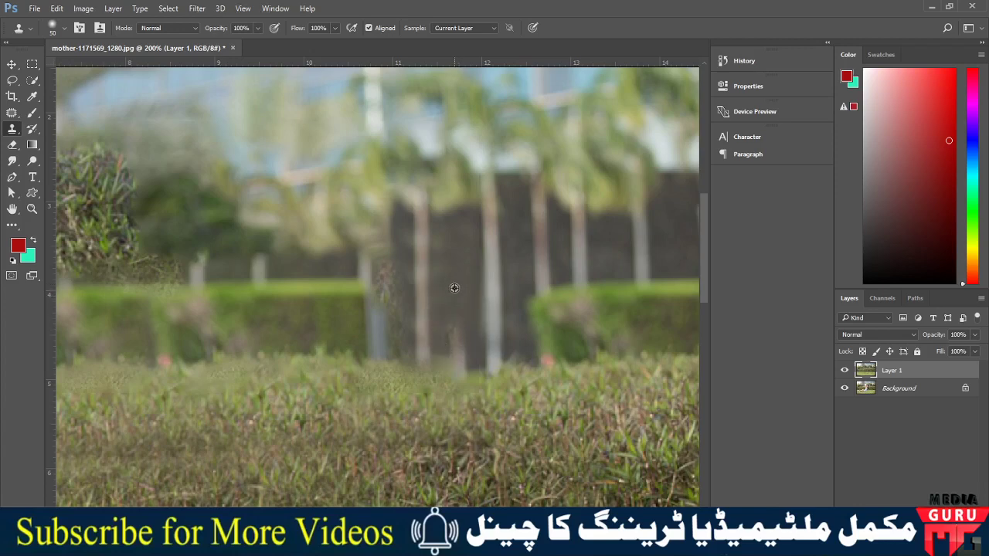
left_click_drag(453, 298, 457, 331)
left_click_drag(373, 355, 375, 365)
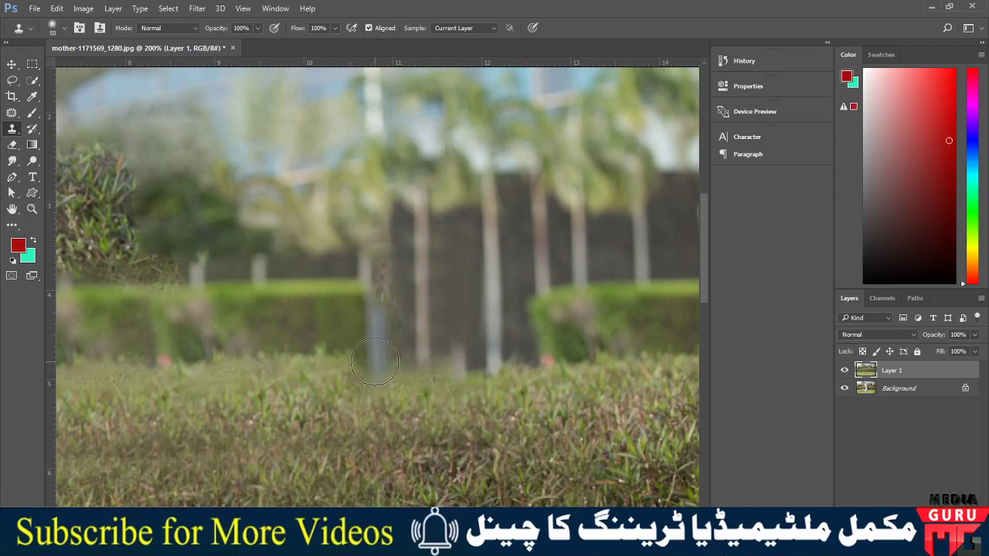
left_click_drag(467, 351, 462, 363)
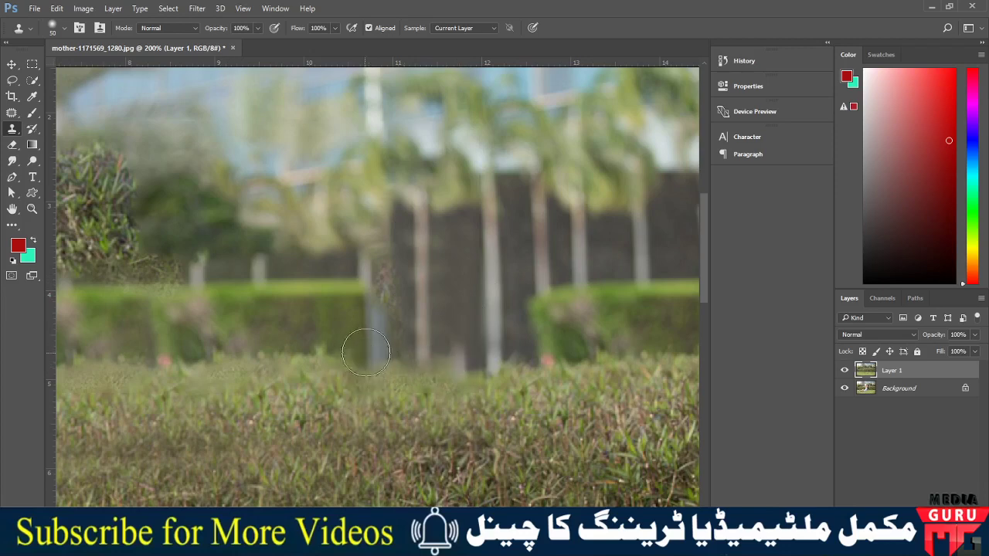
- With the brush at 40, stamp clean texture over the trunk, then fit the image
left_click(376, 345, "alt")
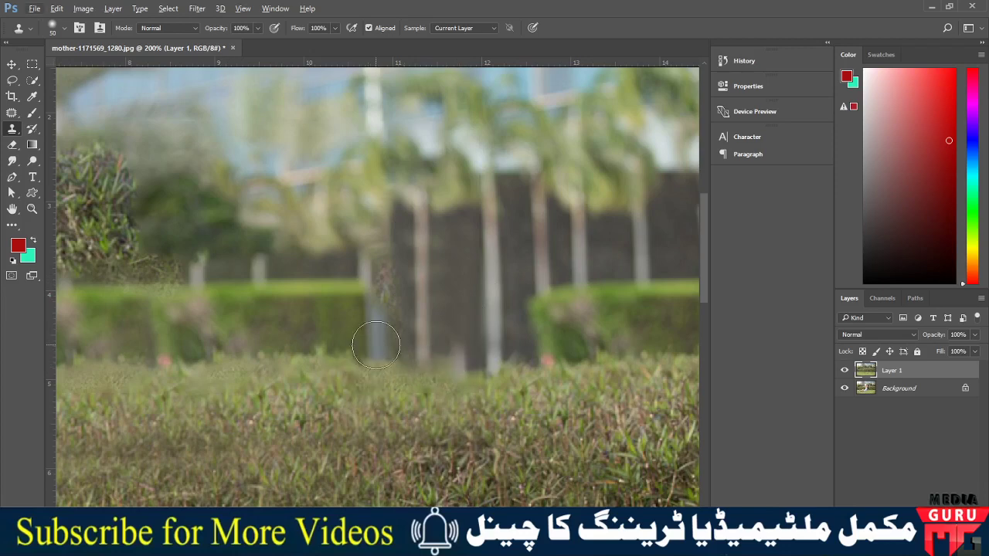
key("bracketleft")
left_click(384, 300)
left_click(376, 349, "alt")
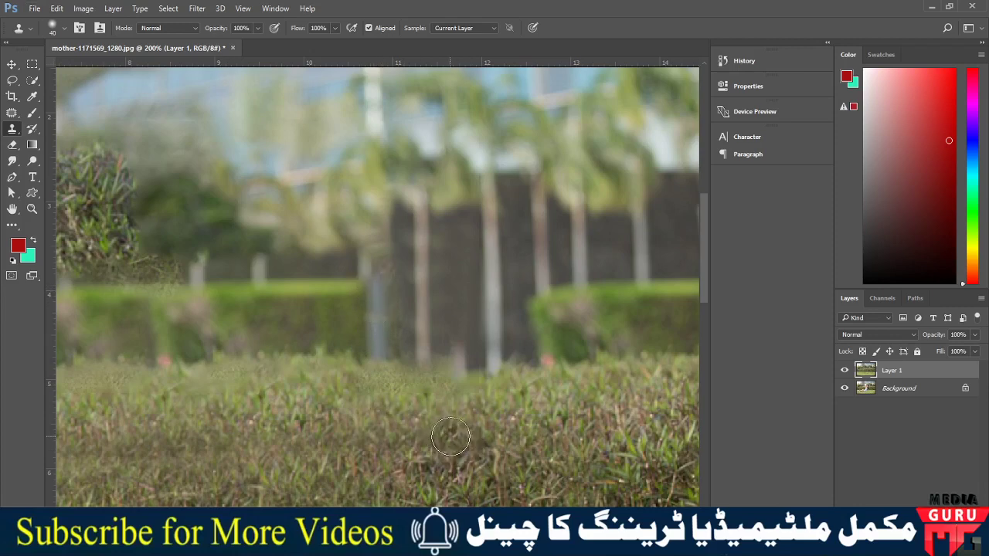
key("ctrl+0")
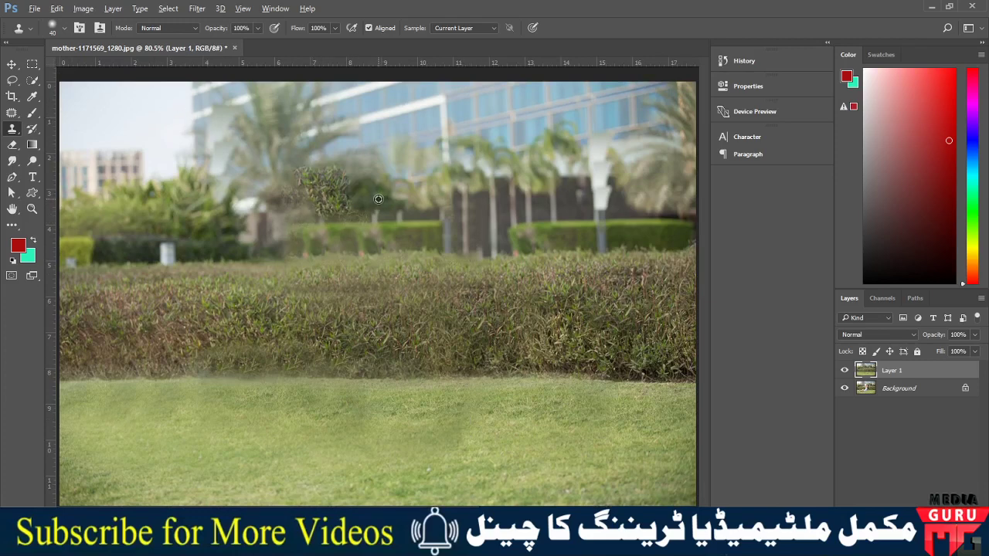
- Clone dark foliage over the stray patch behind the hedge so it reads as a tree
left_click_drag(347, 208, 330, 211)
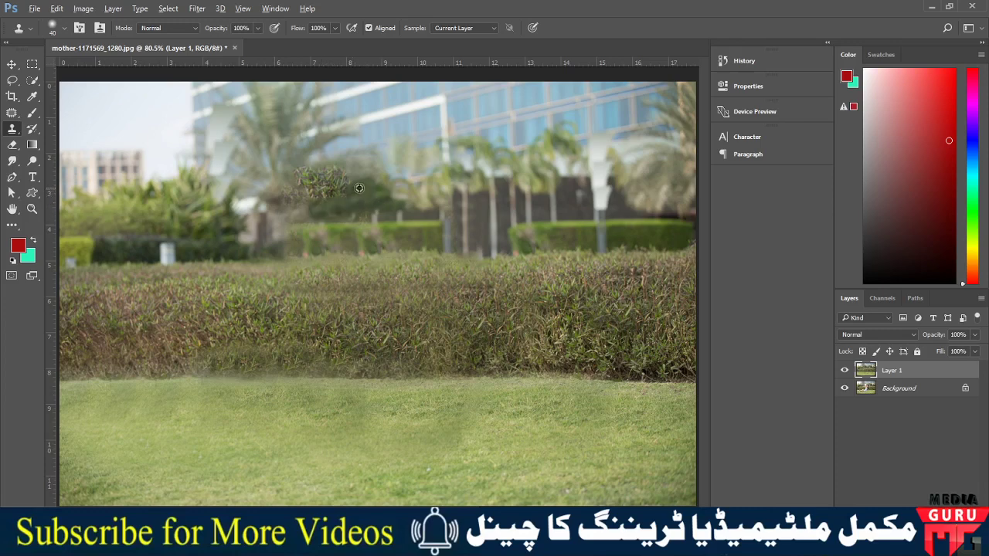
left_click_drag(349, 188, 318, 195)
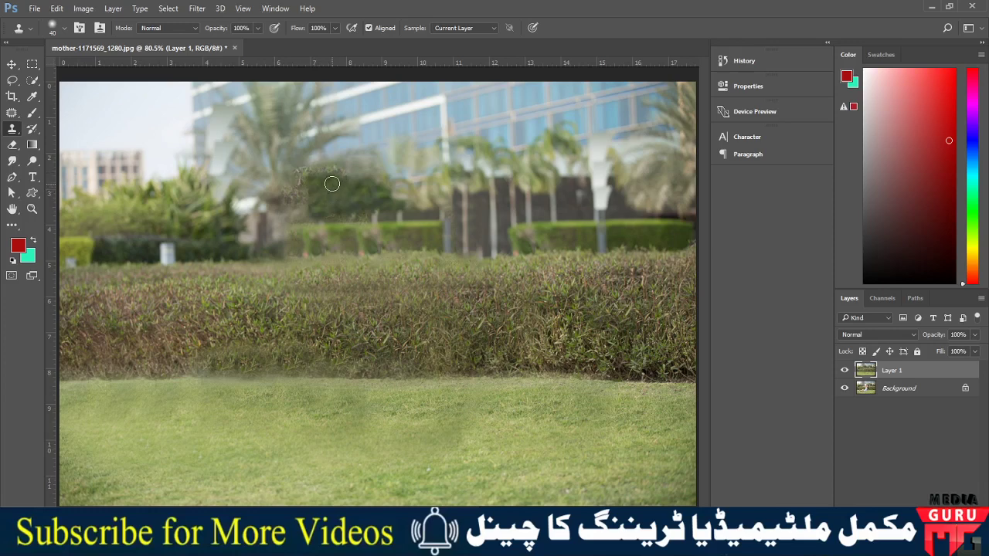
mouse_move(335, 174)
left_mouse_down()
mouse_move(344, 195)
mouse_move(308, 192)
left_mouse_up()
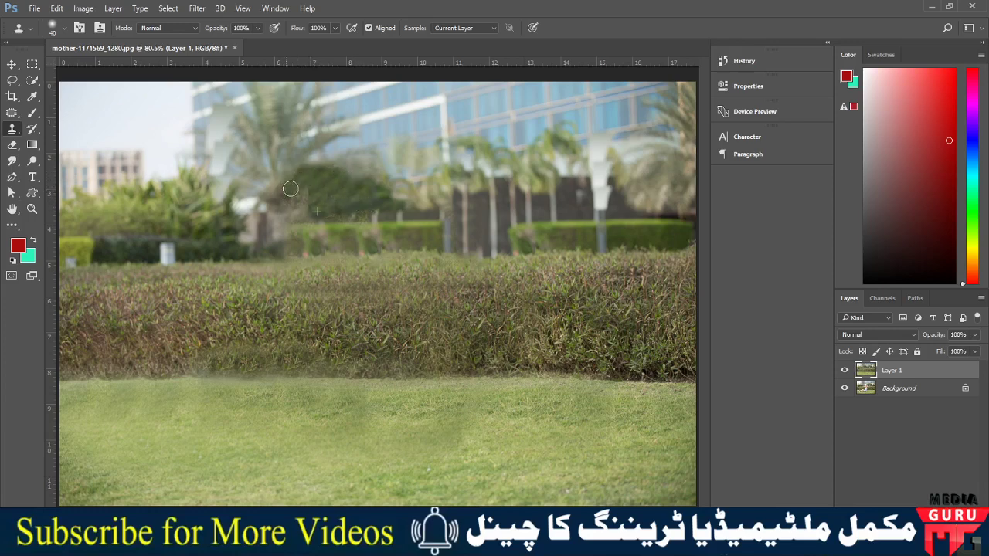
left_click(343, 198, "alt")
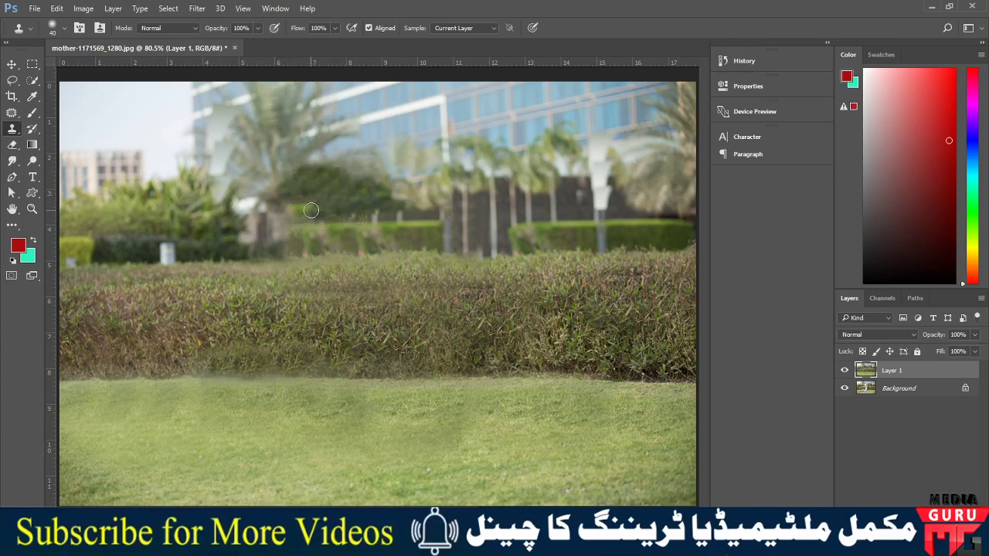
mouse_move(302, 207)
left_mouse_down()
mouse_move(311, 213)
mouse_move(286, 205)
left_mouse_up()
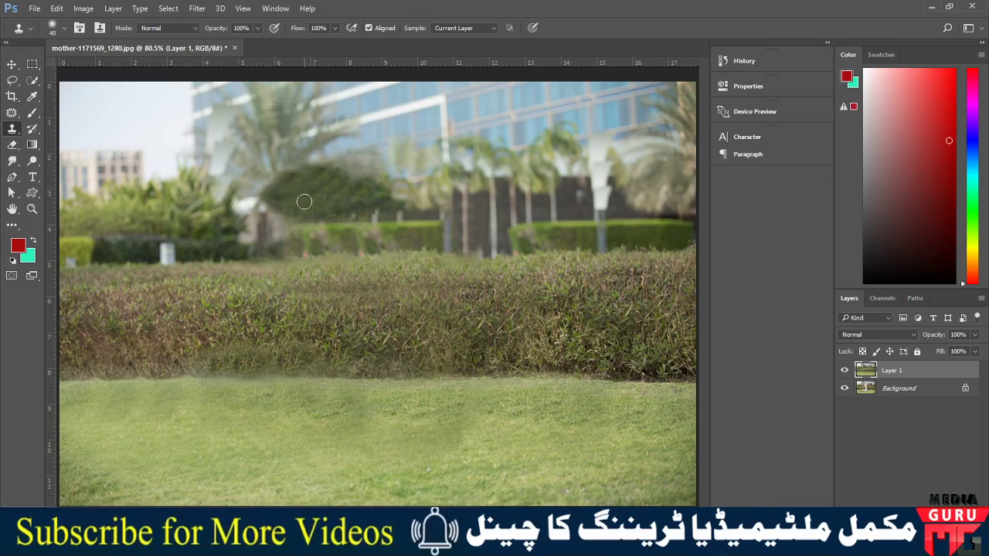
left_click_drag(286, 204, 304, 201)
- Toggle Layer 1's visibility repeatedly to compare the retouch with the original photo
left_click(845, 373)
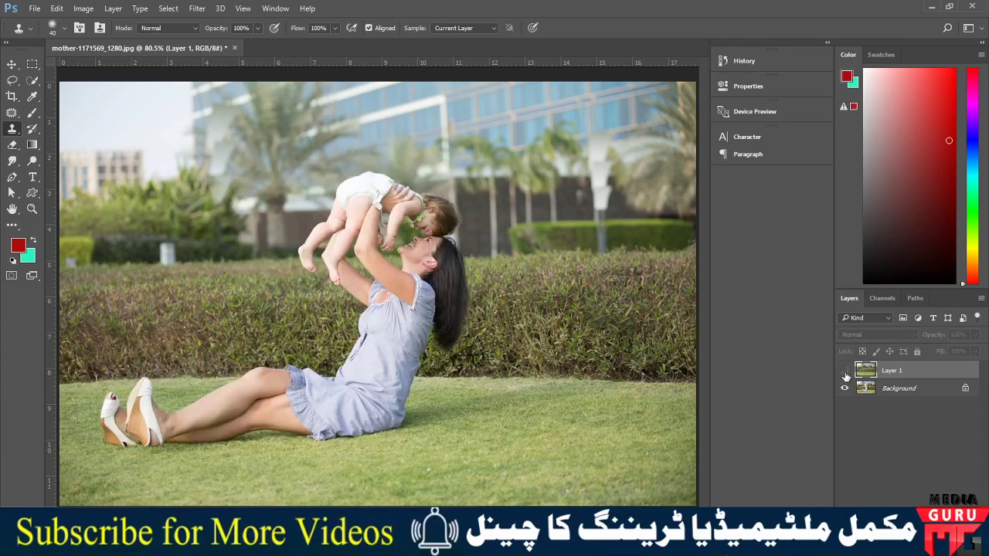
left_click(844, 372)
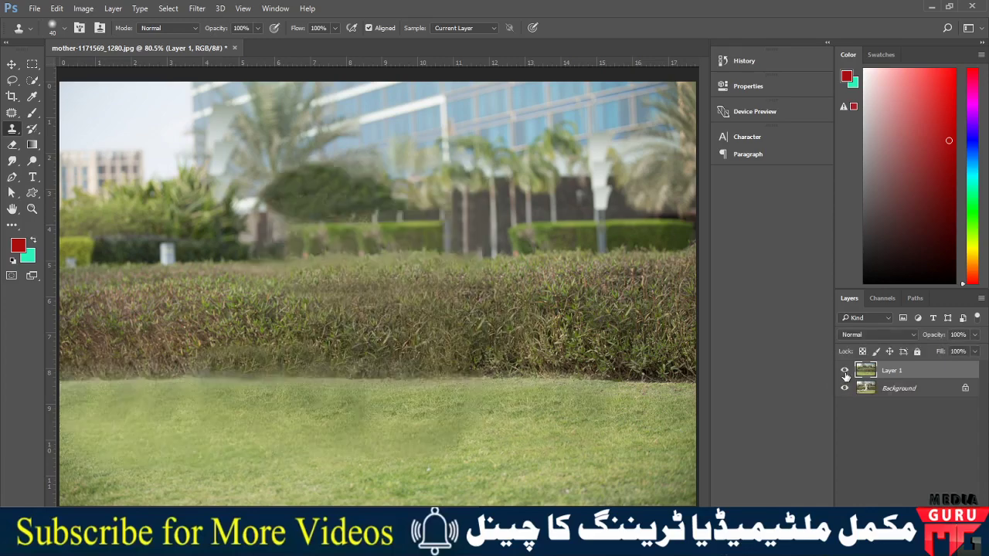
left_click(844, 372)
left_click(844, 372)
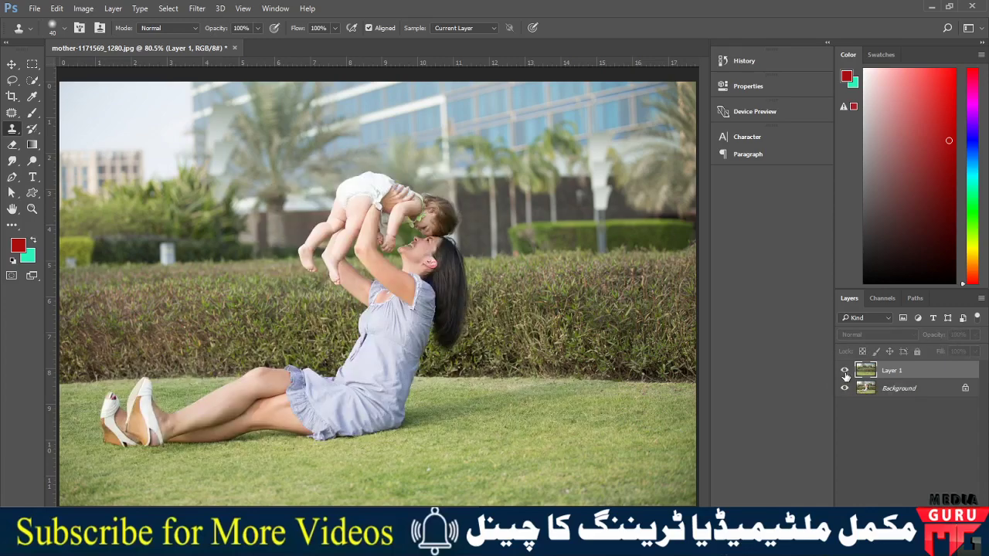
left_click(845, 372)
left_click(844, 372)
- Compare again at 66.7% zoom, leave Layer 1 hidden, and switch to OBS Studio
left_click(845, 371)
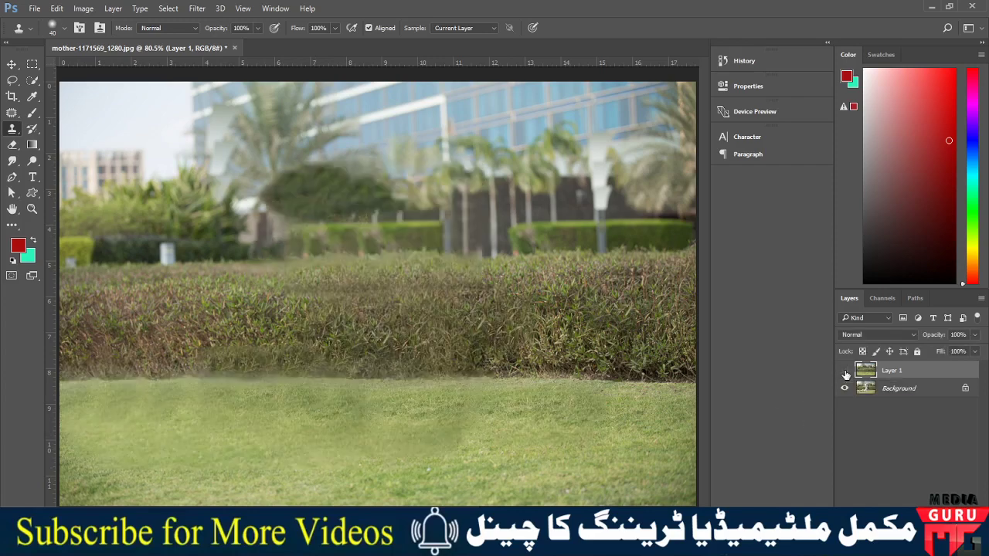
left_click(845, 372)
left_click(845, 372)
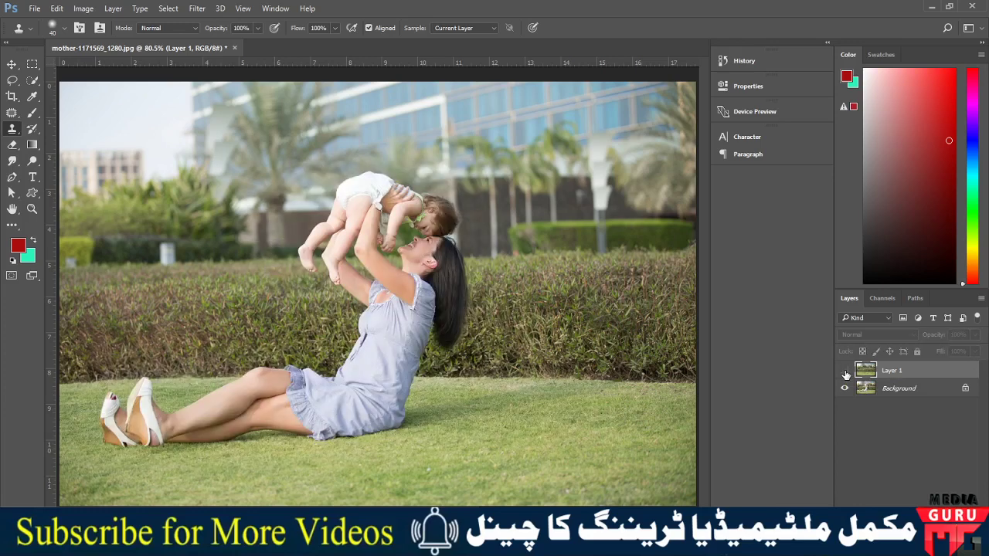
left_click(844, 372)
key("ctrl+minus")
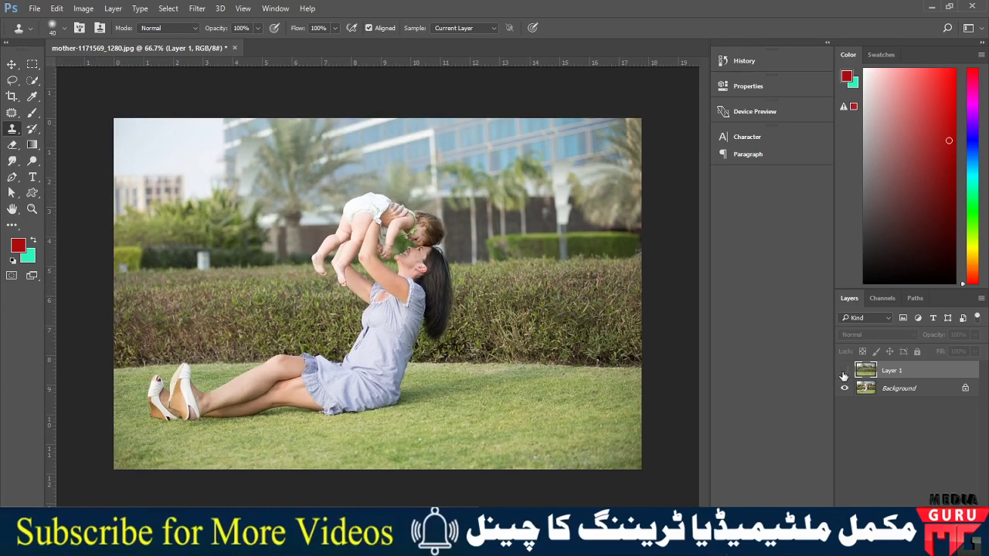
left_click(843, 374)
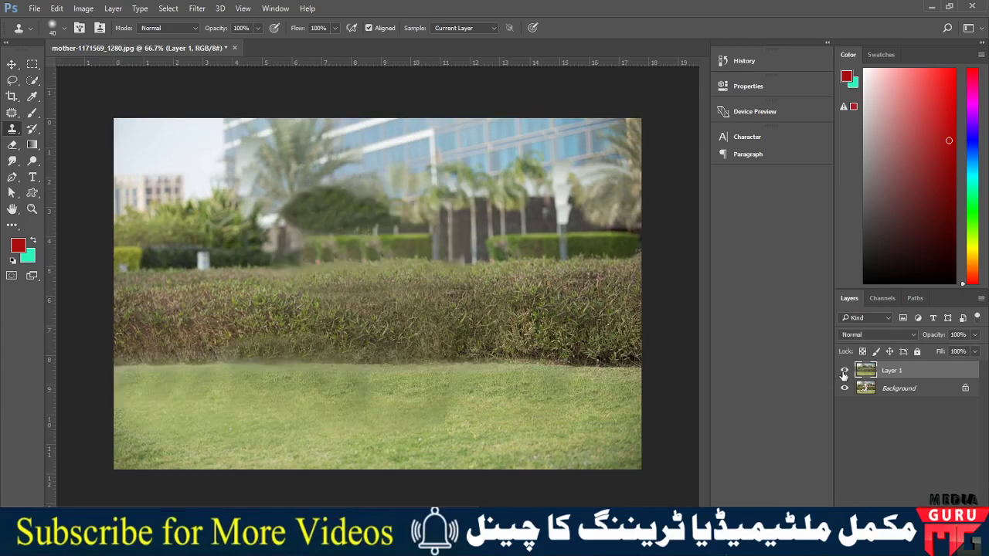
left_click(844, 374)
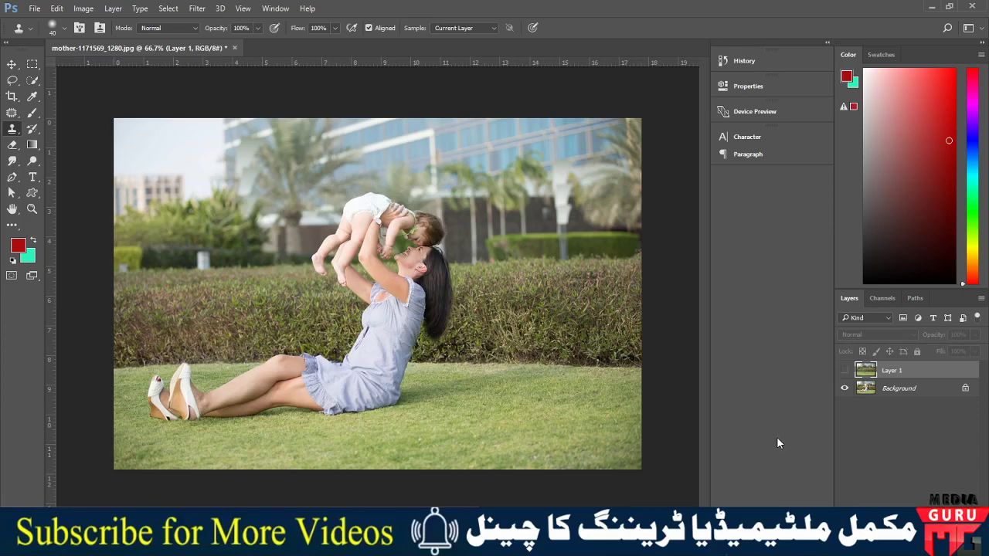
left_click(593, 545)
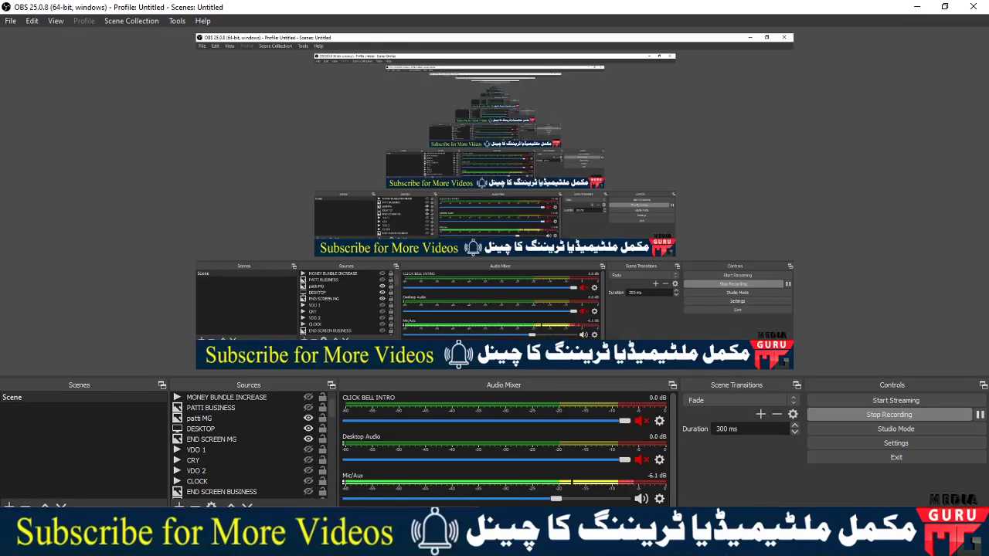